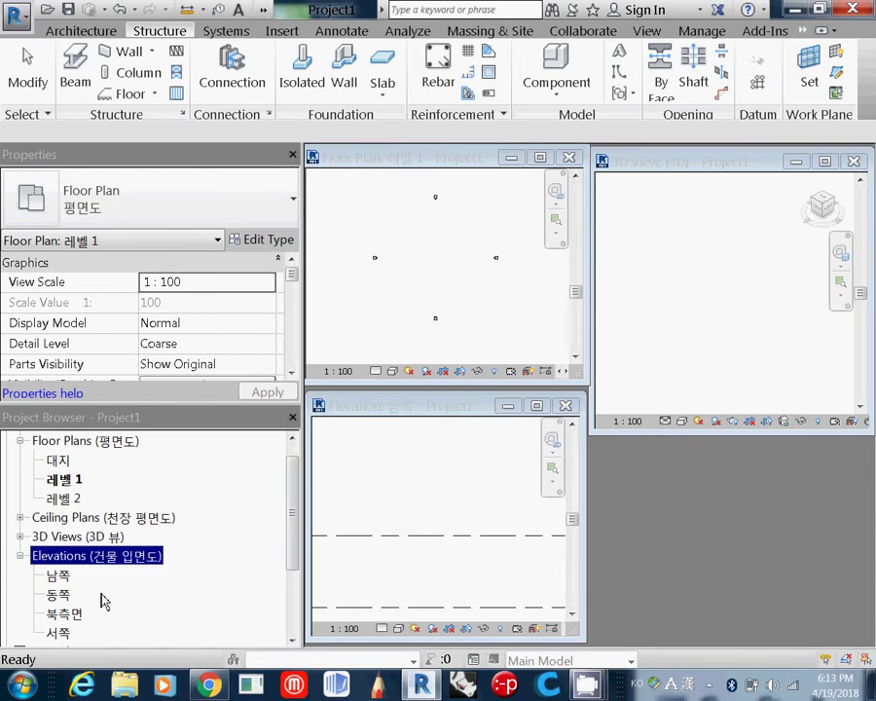
Open the 남쪽 elevation and maximize its view window, framing the level heads of 레벨 1 and 레벨 2
click(61, 576)
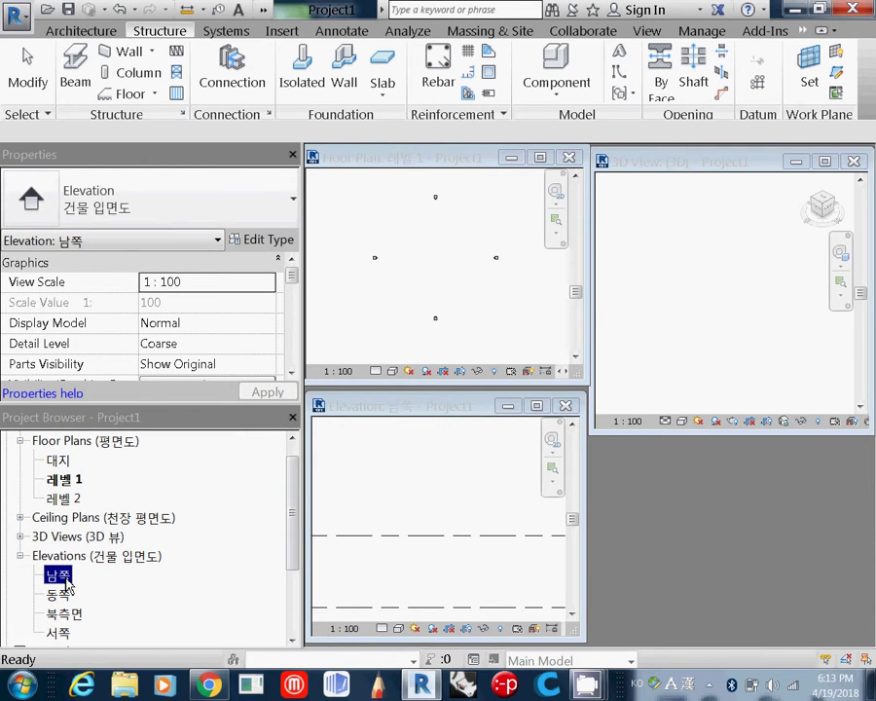
double_click(61, 577)
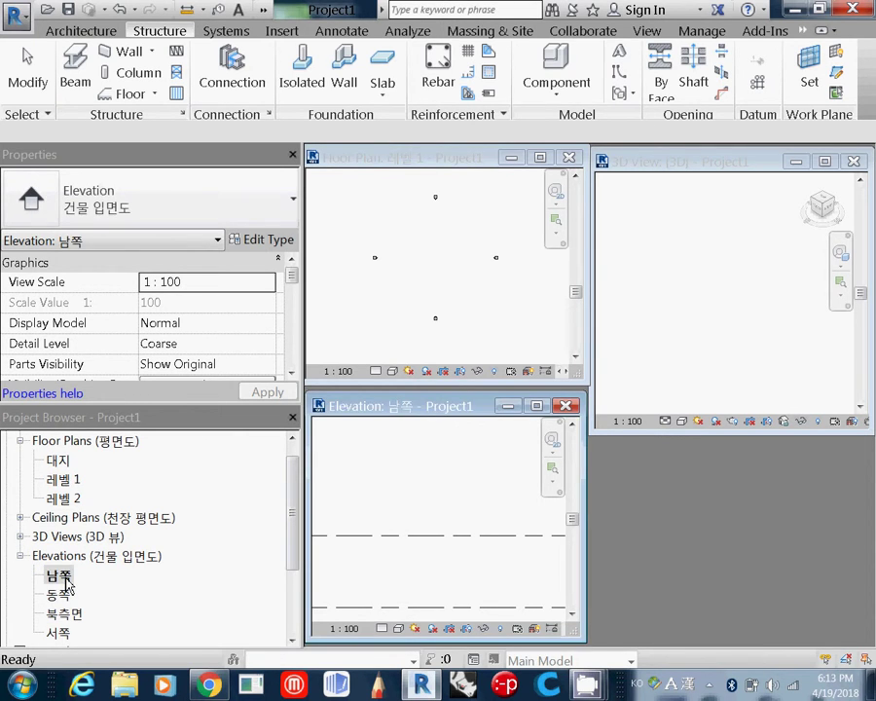
click(538, 407)
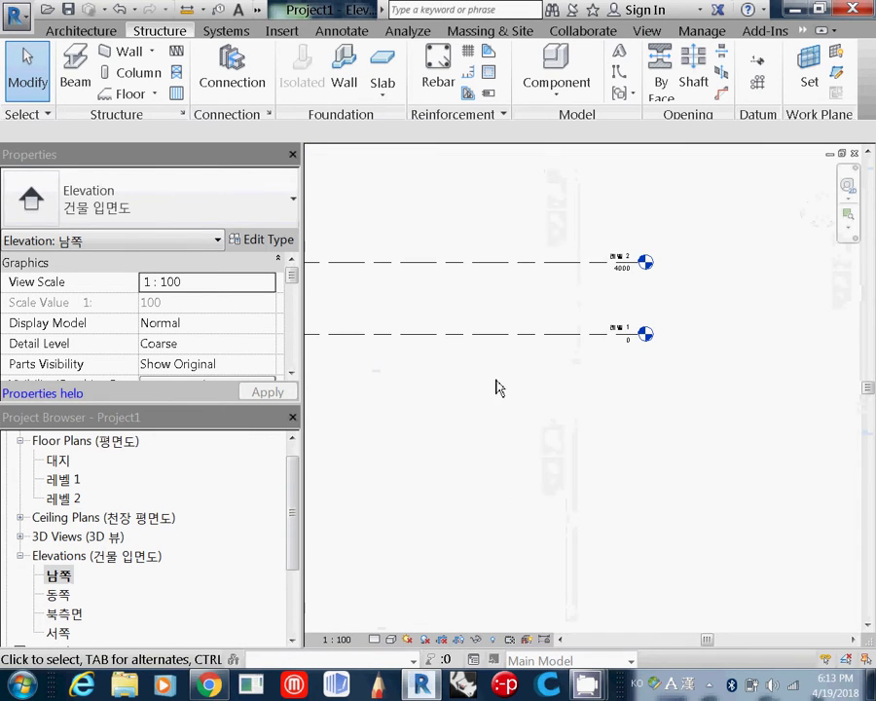
right_click(502, 184)
click(464, 325)
scroll(681, 304, up, 3)
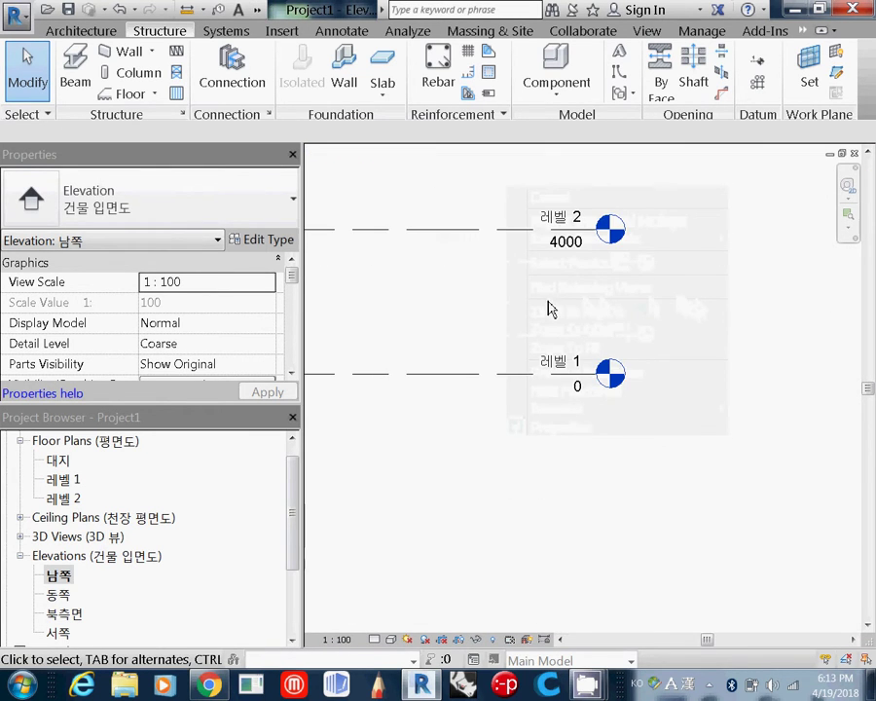
middle_drag(684, 309, 708, 443)
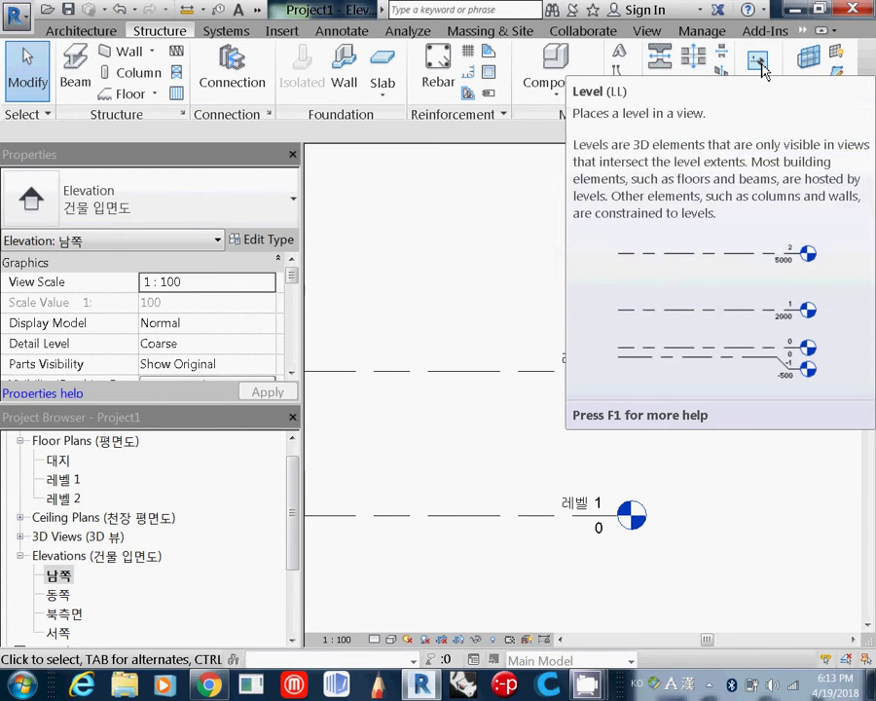
Draw a new level about 4100 mm above 레벨 2, with both ends aligned to the existing levels
right_click(652, 281)
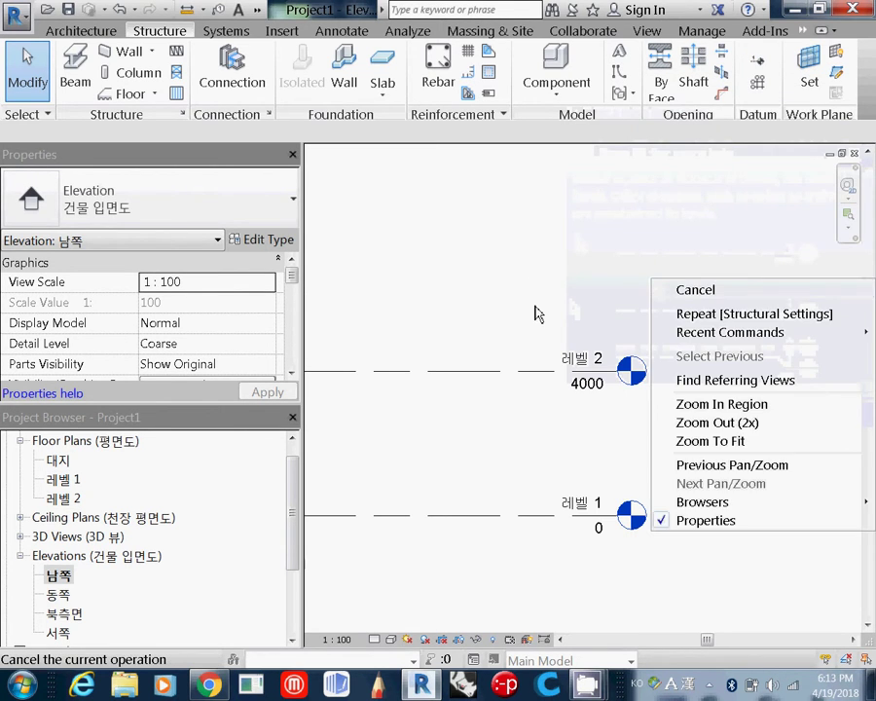
scroll(535, 310, down, 3)
scroll(531, 310, down, 2)
middle_drag(493, 309, 687, 438)
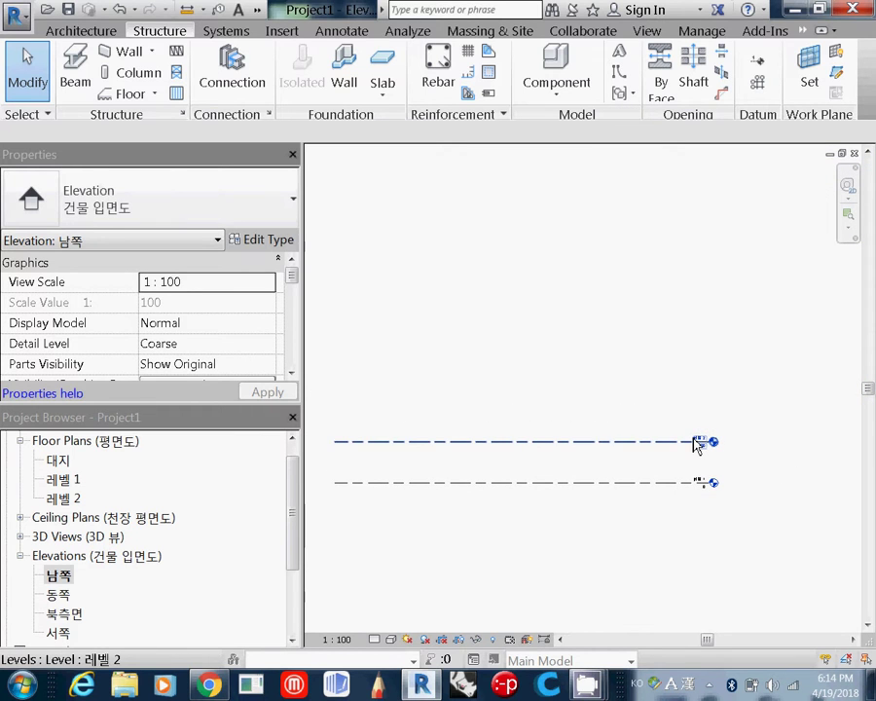
scroll(604, 420, up, 1)
right_click(628, 399)
key(Escape)
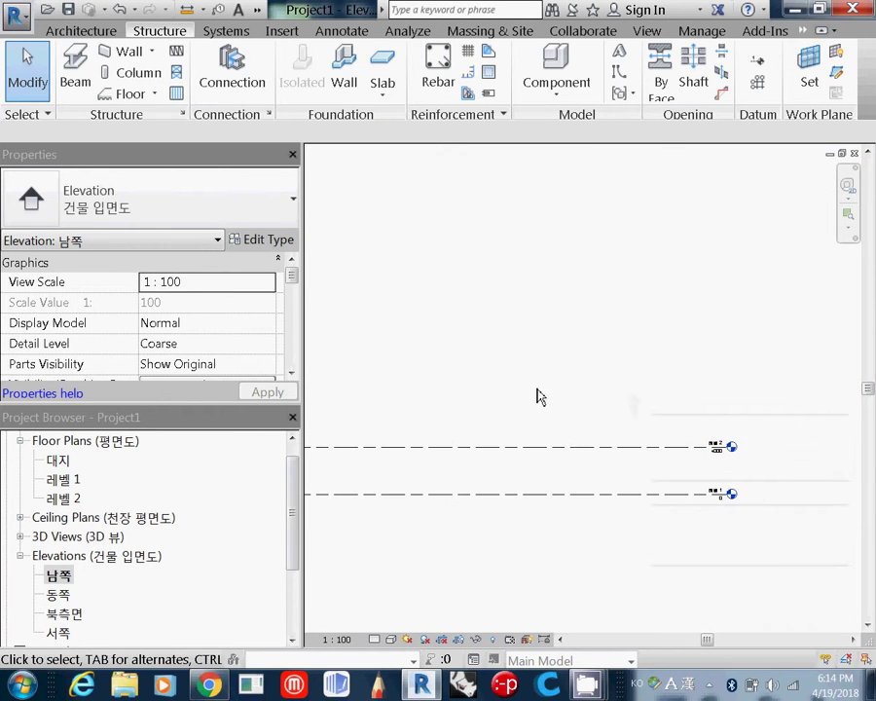
middle_drag(540, 395, 568, 401)
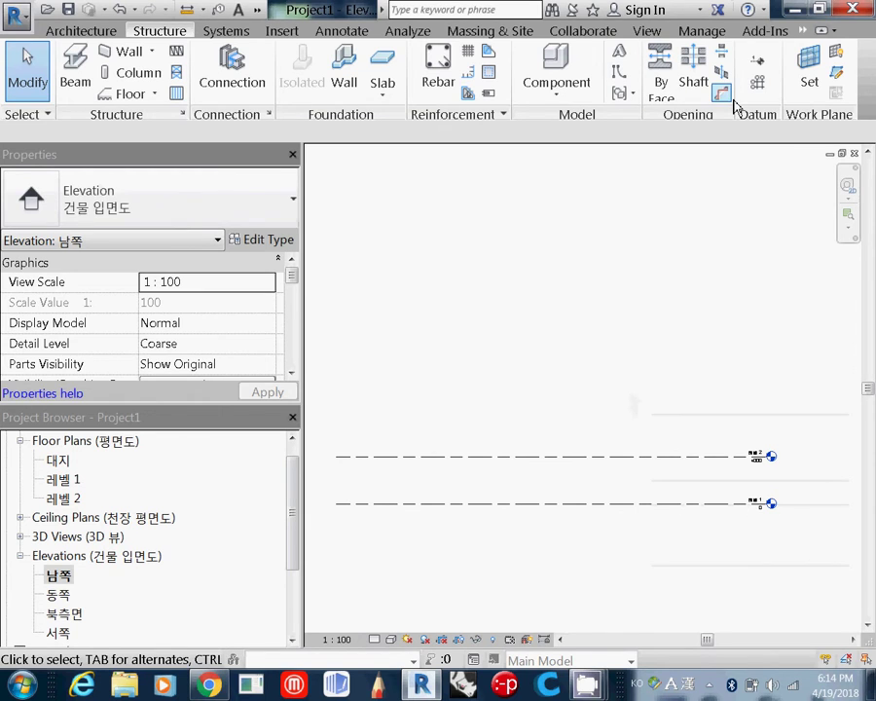
click(758, 63)
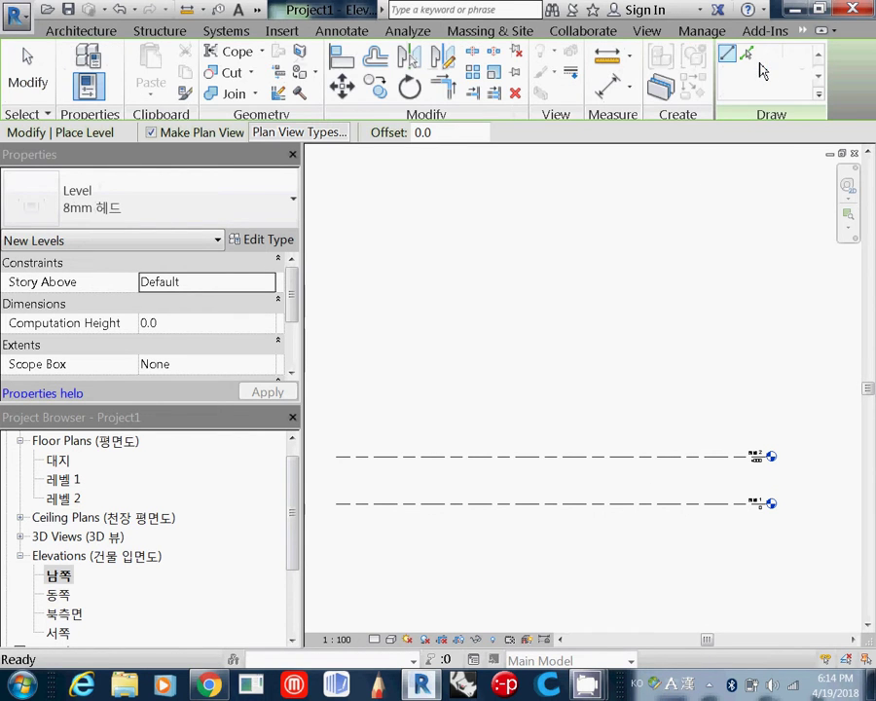
click(337, 407)
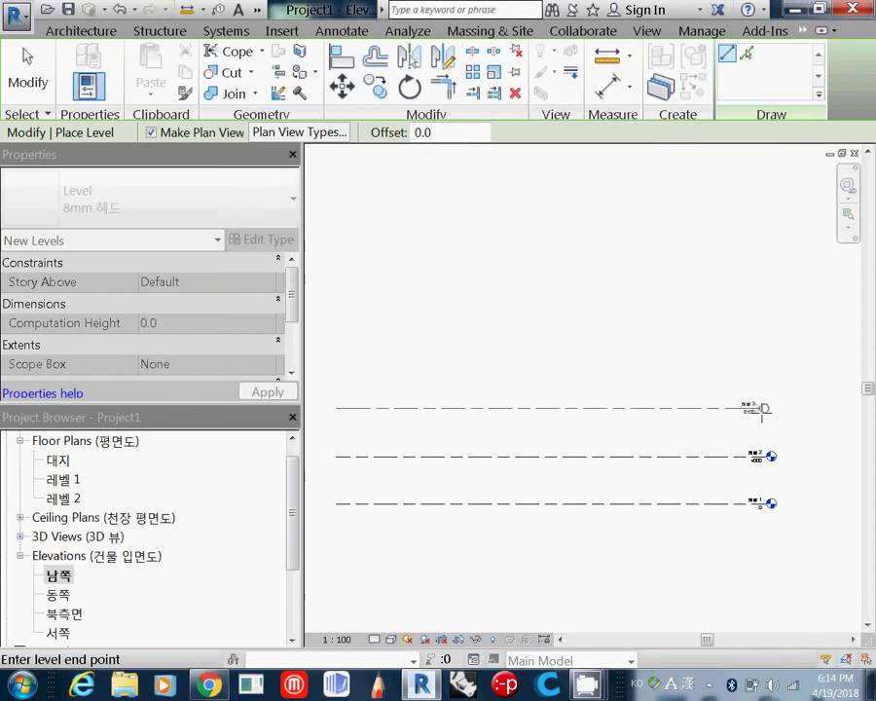
click(770, 408)
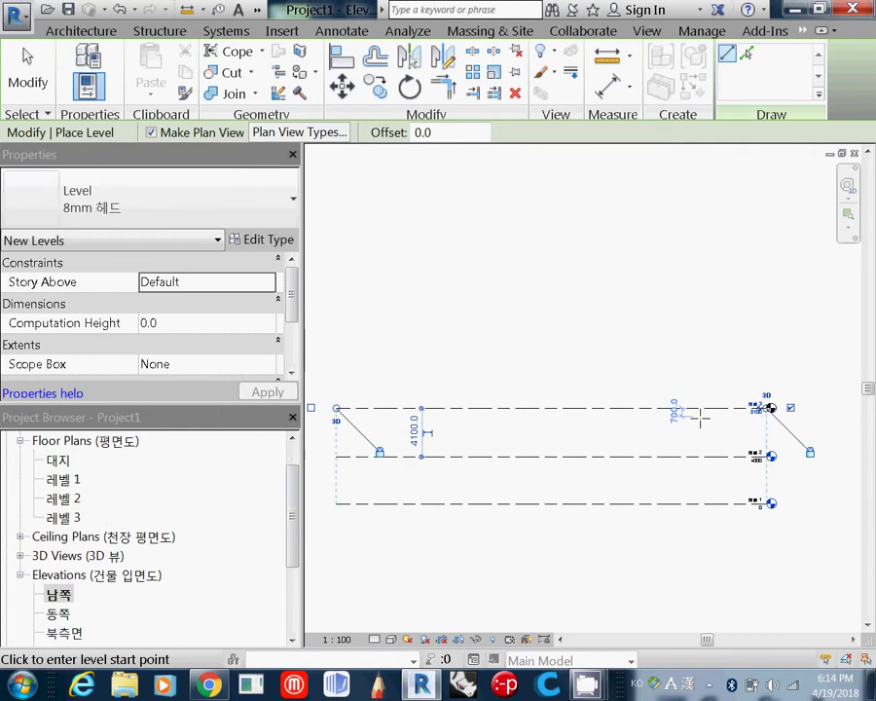
Draw three more aligned levels above 레벨 3, spaced about 4300, 4200 and 3900 mm apart going upward, and finish placing levels
click(339, 356)
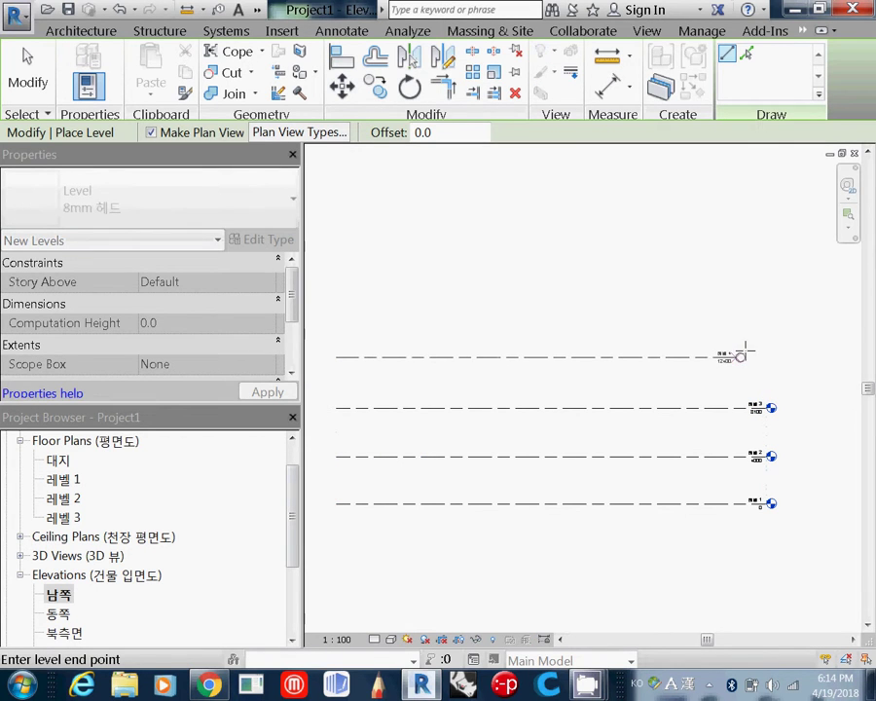
click(768, 357)
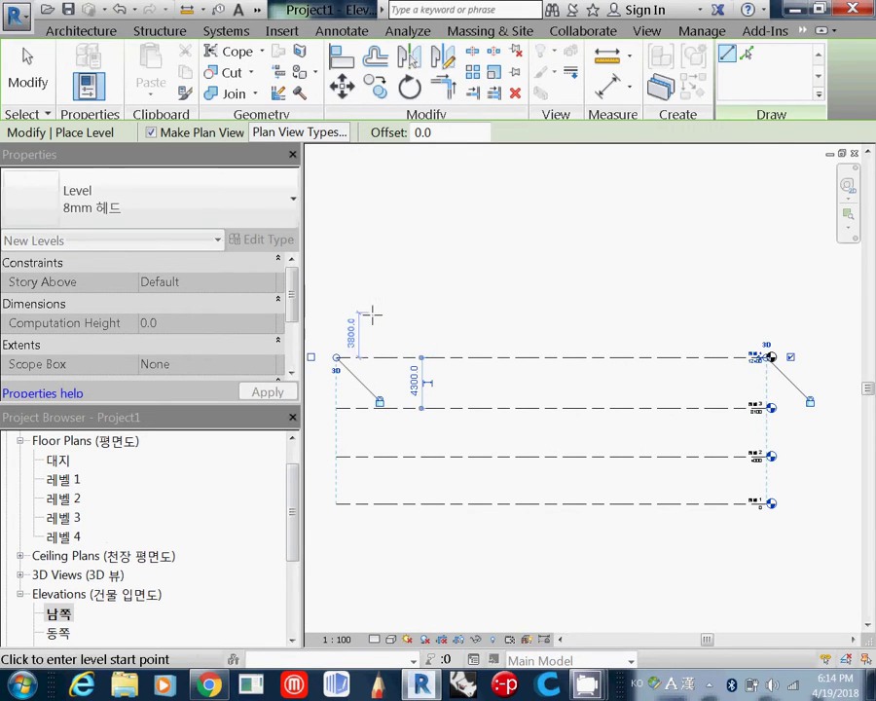
click(337, 307)
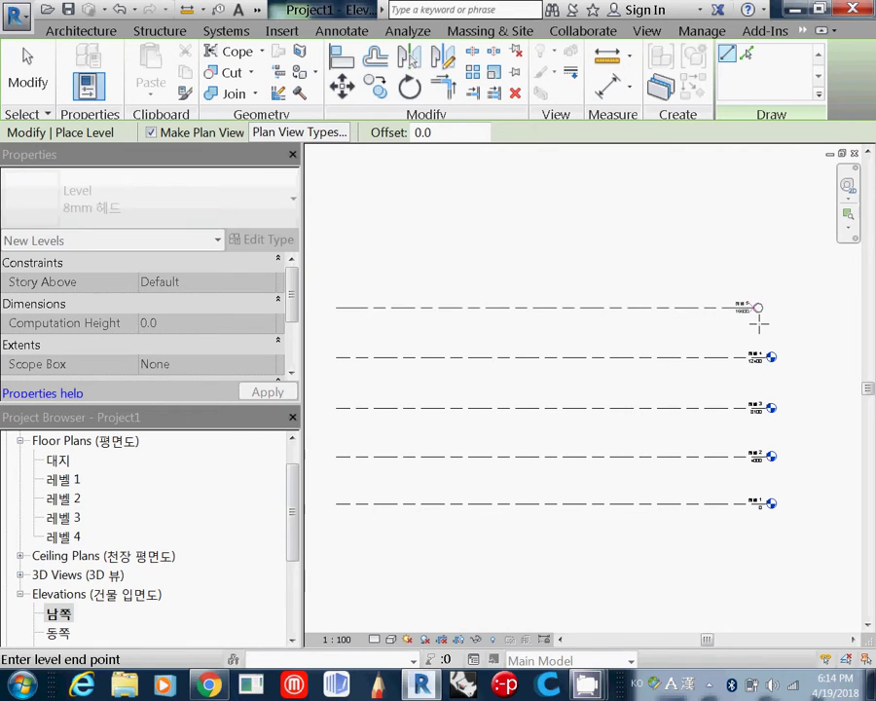
click(768, 308)
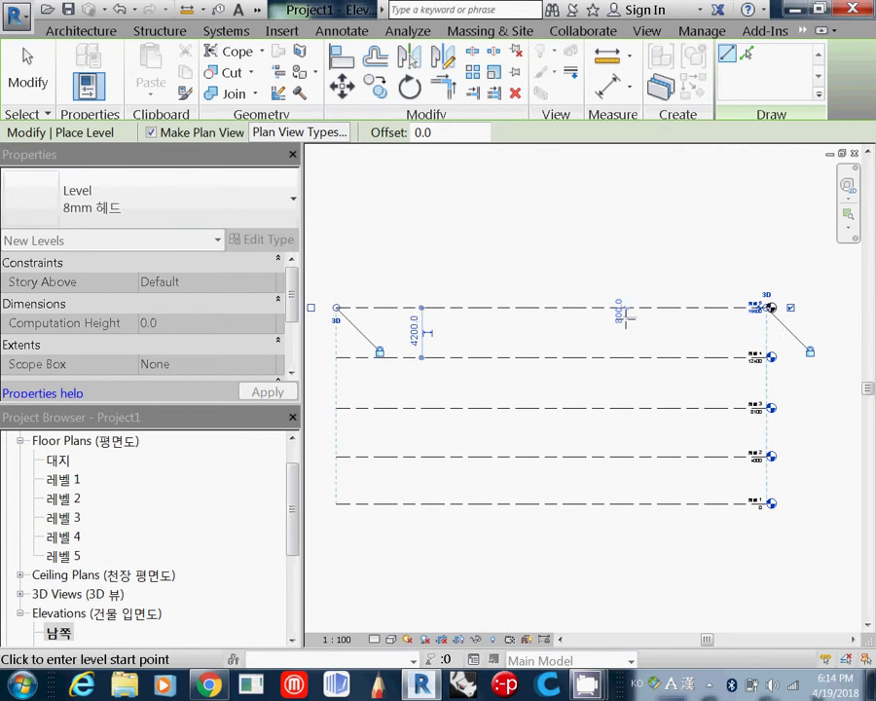
click(337, 261)
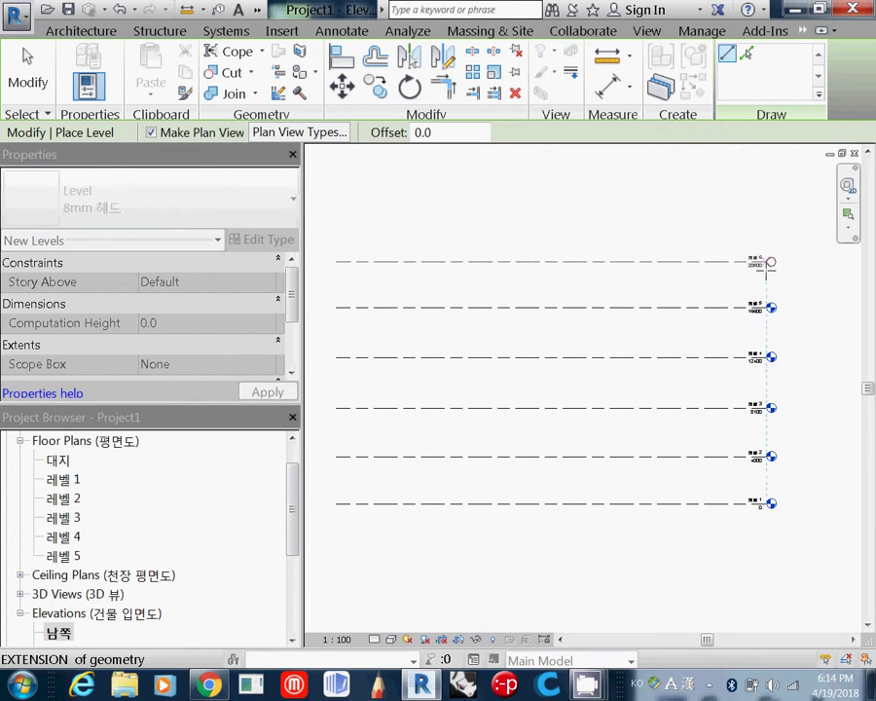
click(768, 261)
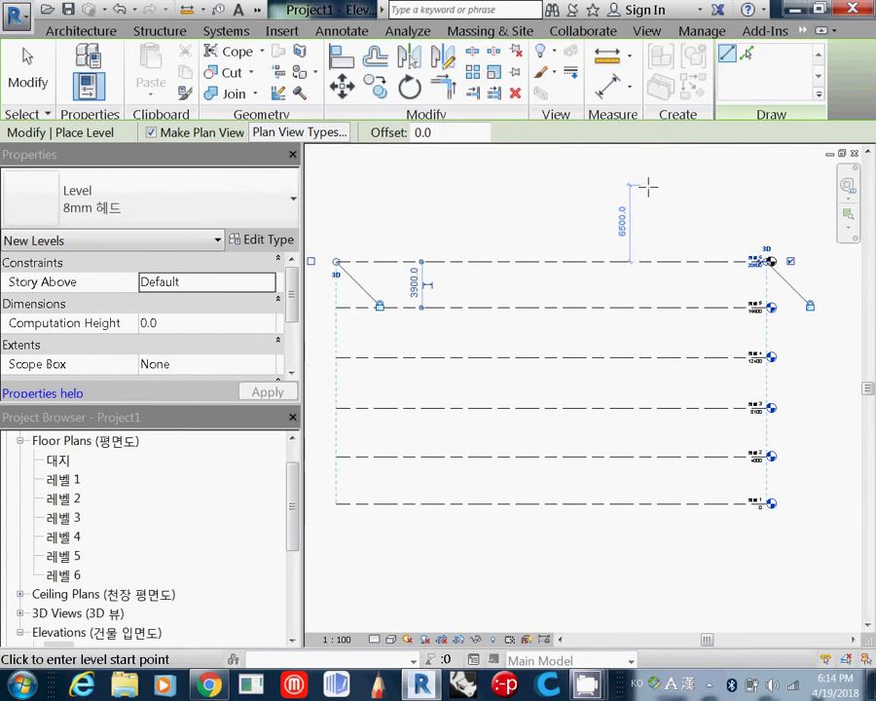
key(Escape)
key(s)
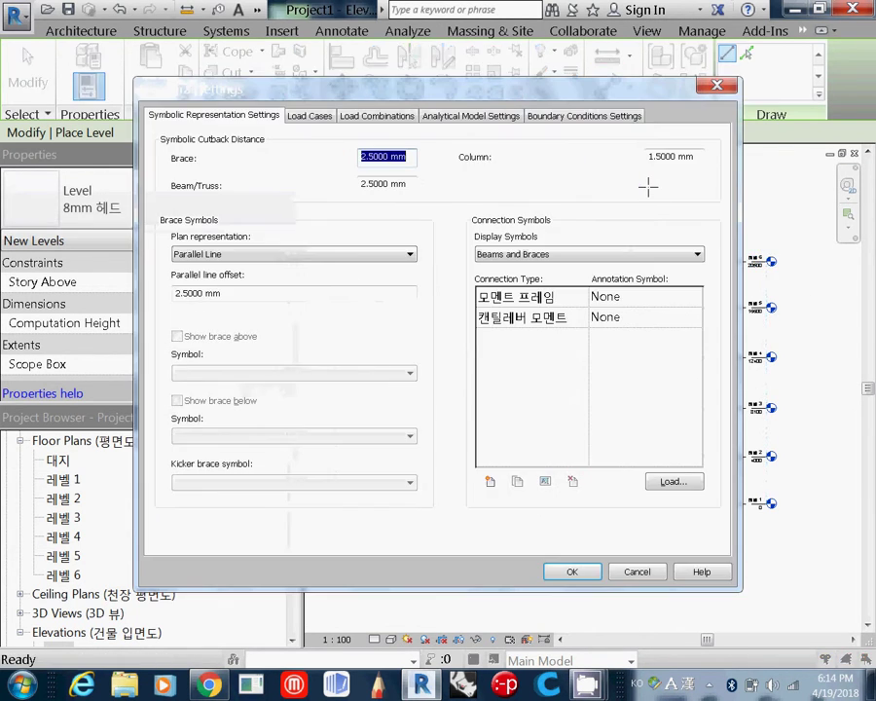
click(636, 571)
key(Escape)
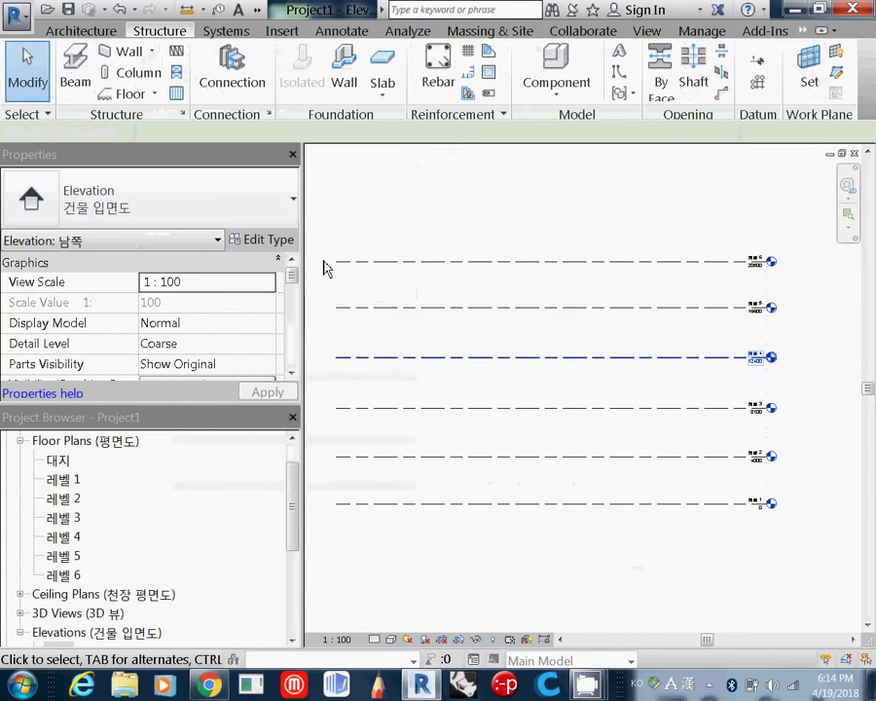
Set the elevation of 레벨 2 to 3000 mm
click(114, 35)
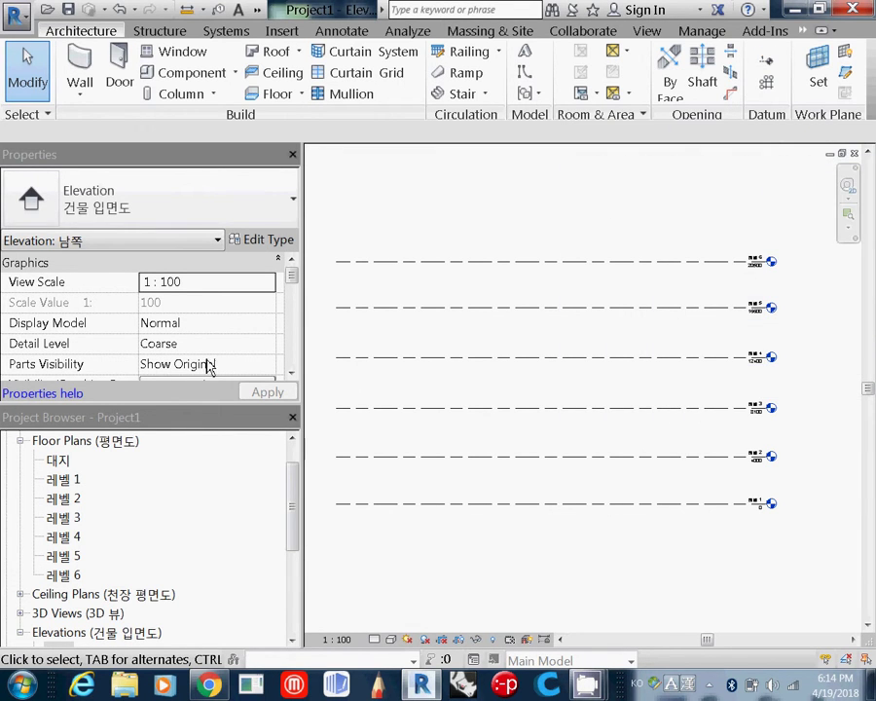
scroll(790, 492, up, 3)
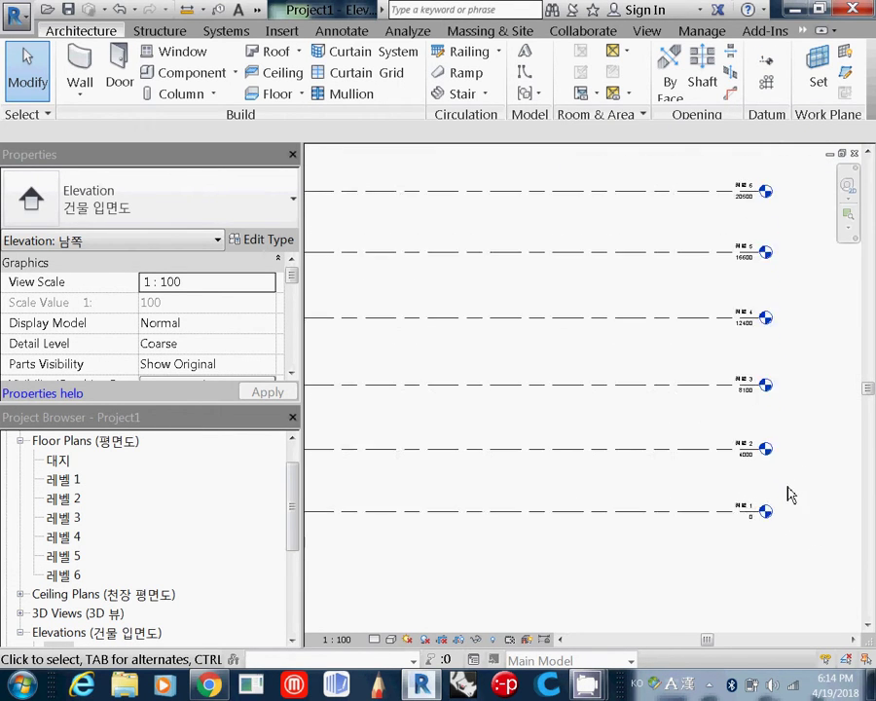
click(730, 438)
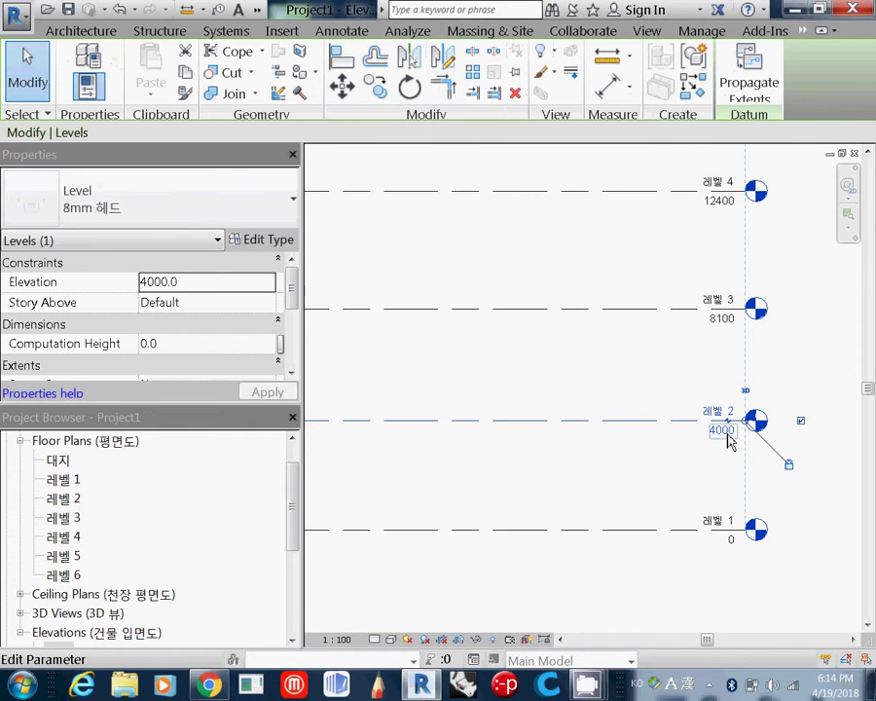
click(734, 437)
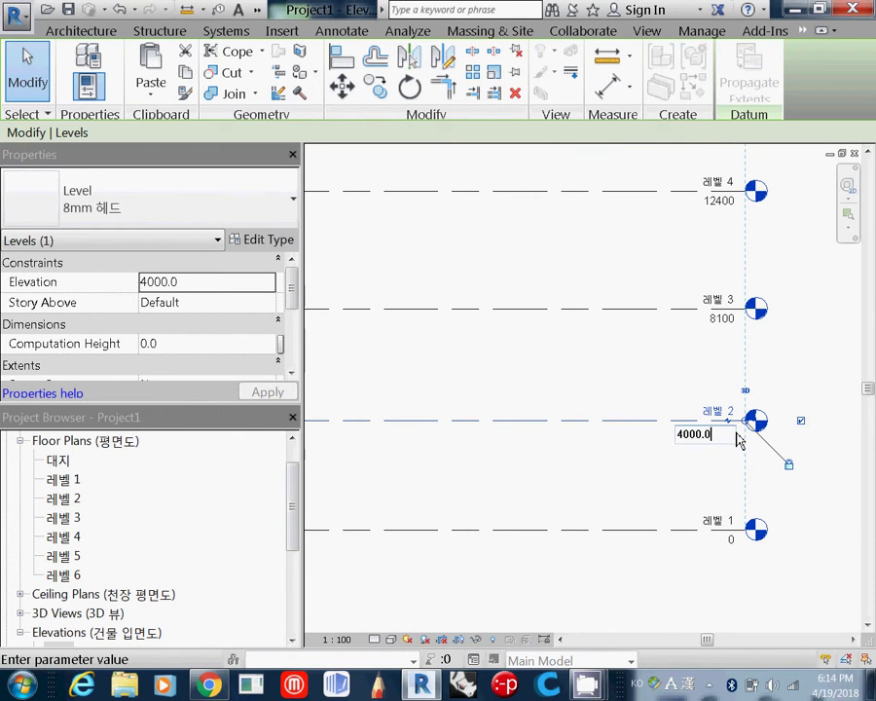
text(300)
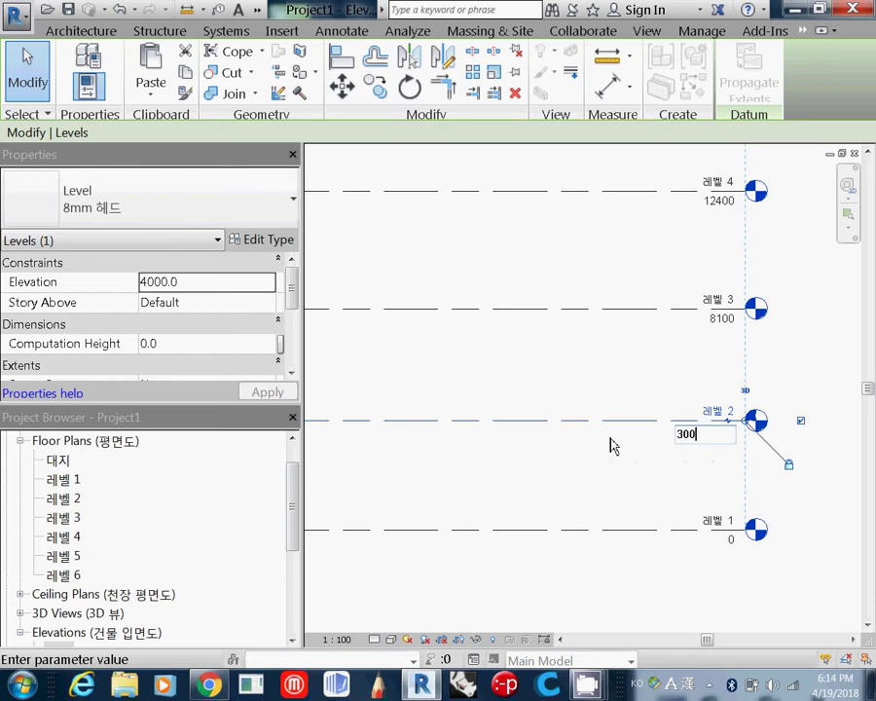
key(Return)
Set the elevation of 레벨 3 to 6000 mm
click(721, 320)
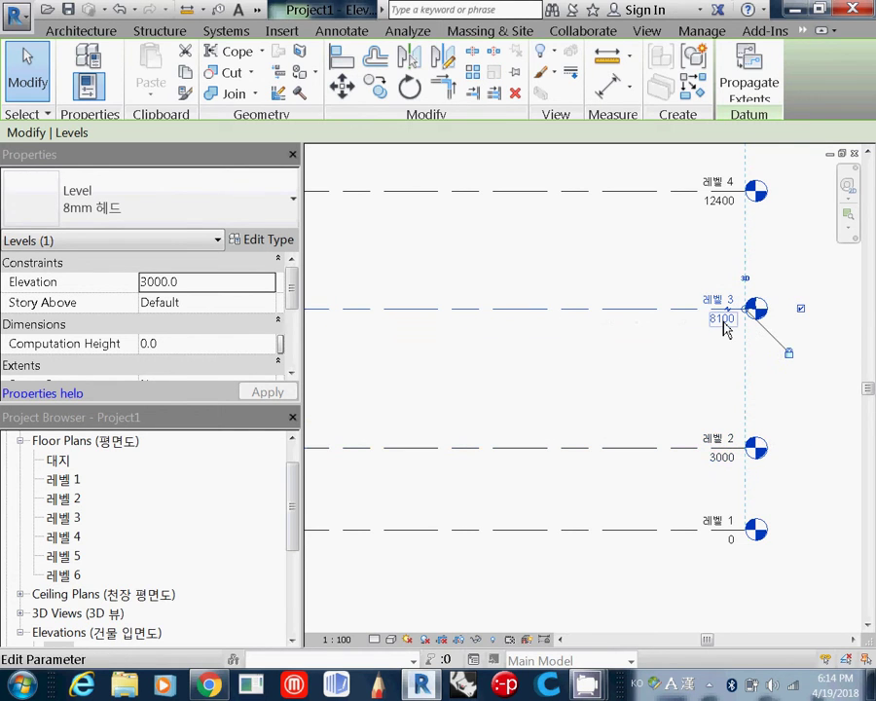
click(725, 322)
text(6)
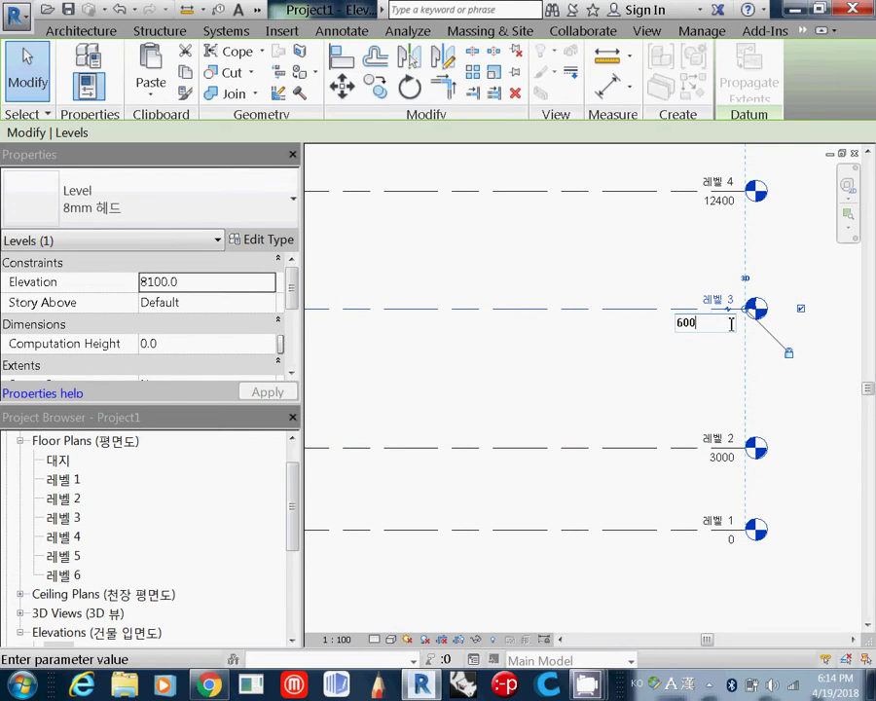
text(000)
key(Return)
Set the elevation of 레벨 4 to 9000 mm
click(721, 205)
click(721, 205)
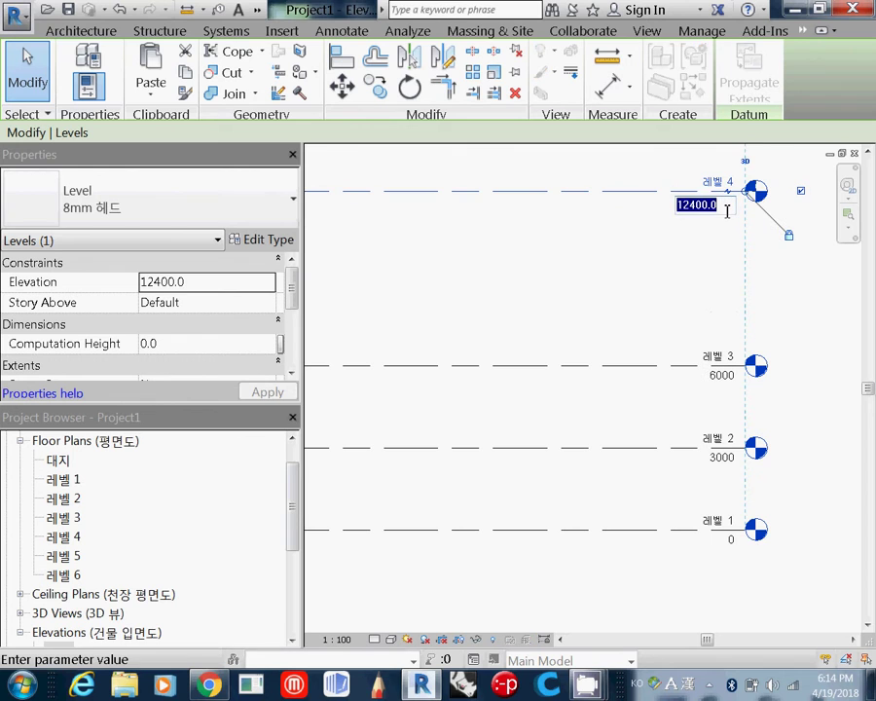
text(9000)
key(Return)
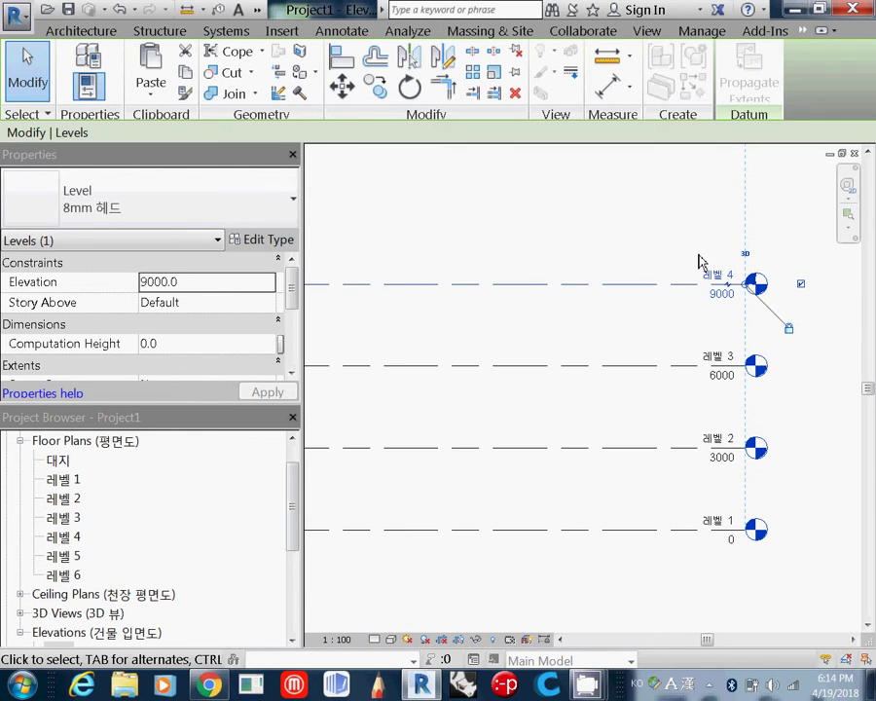
Add an elbow to the 레벨 5 line and offset its level head below the line
scroll(697, 261, up, 2)
scroll(698, 258, down, 4)
middle_drag(698, 253, 657, 348)
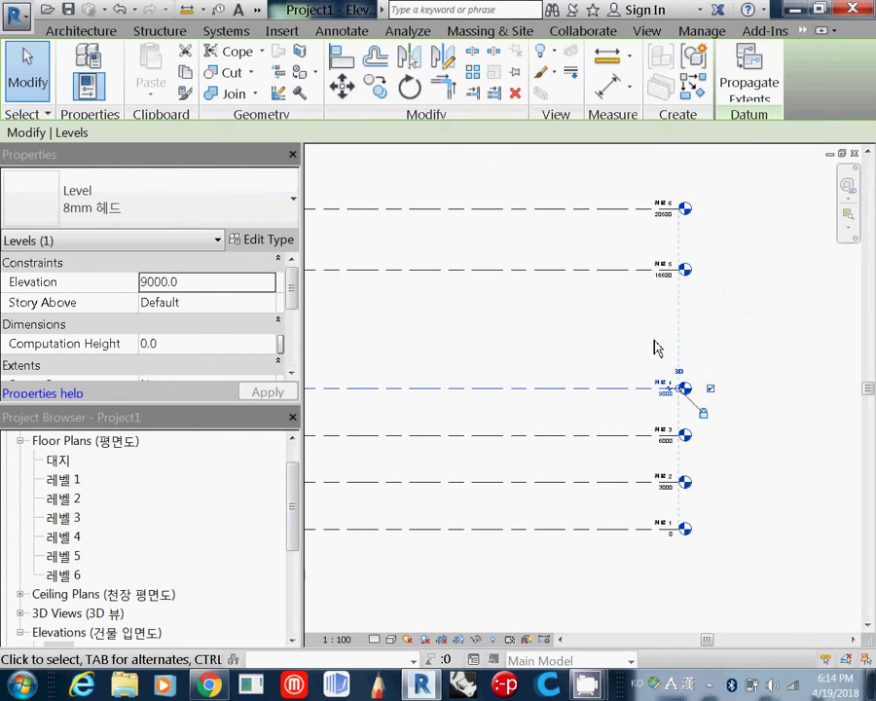
scroll(657, 279, up, 2)
click(676, 278)
click(678, 293)
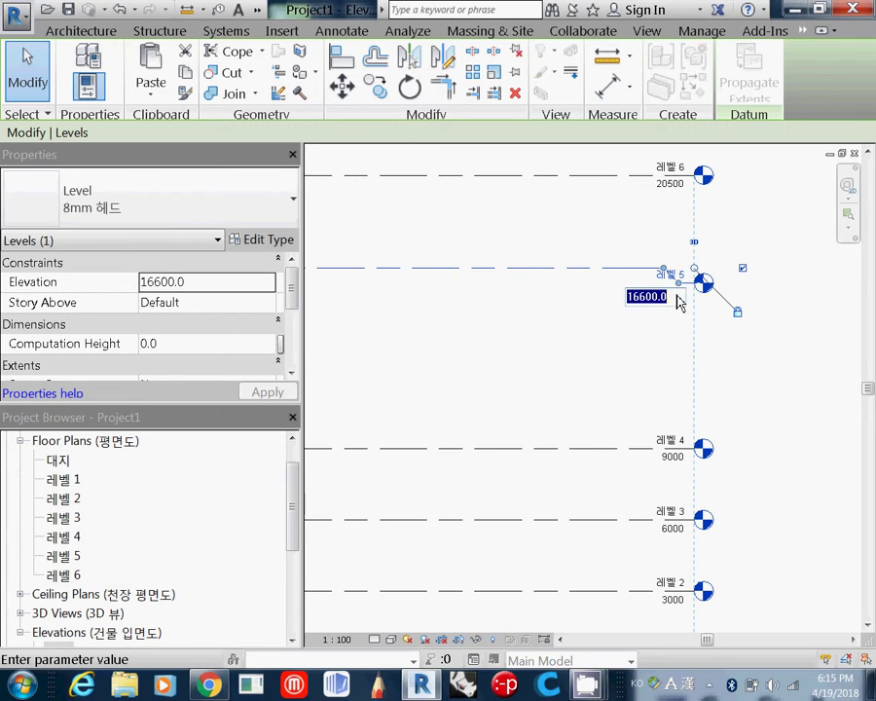
key(Return)
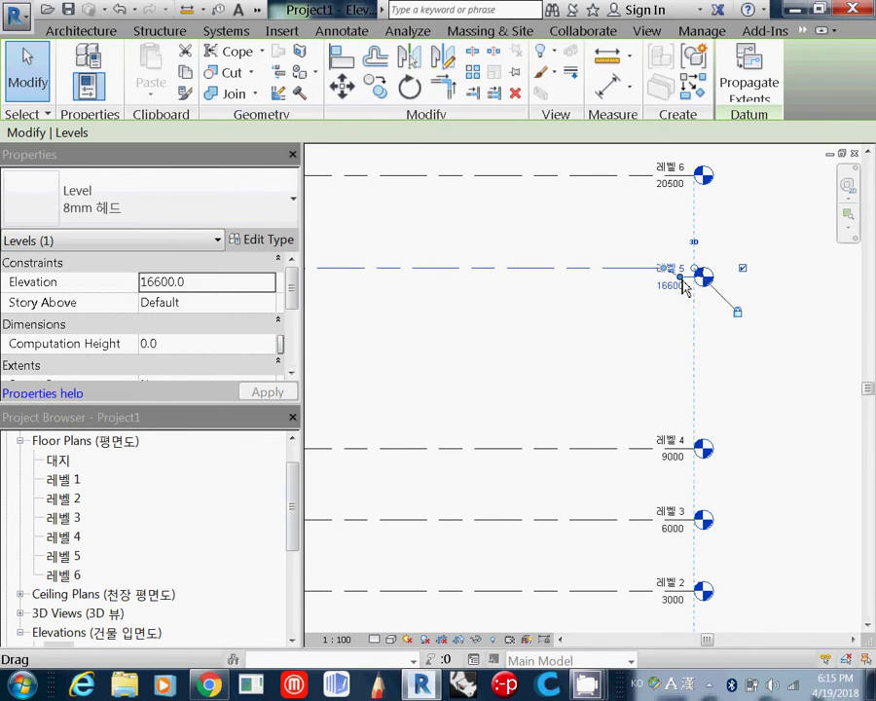
drag(683, 285, 682, 318)
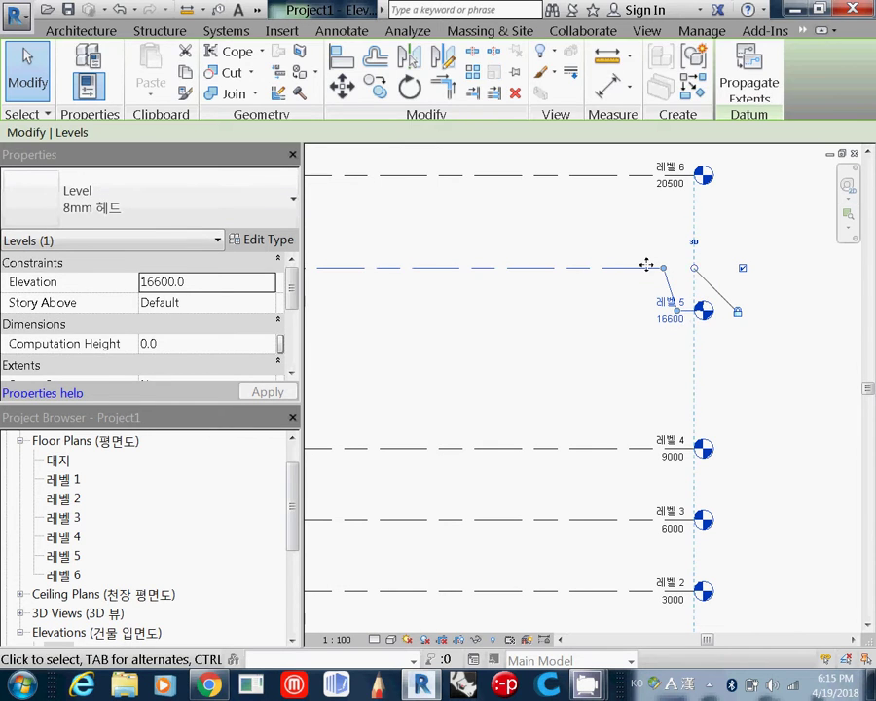
key(Escape)
Straighten the 레벨 5 line by removing its elbow so the level head sits back on the line
click(646, 455)
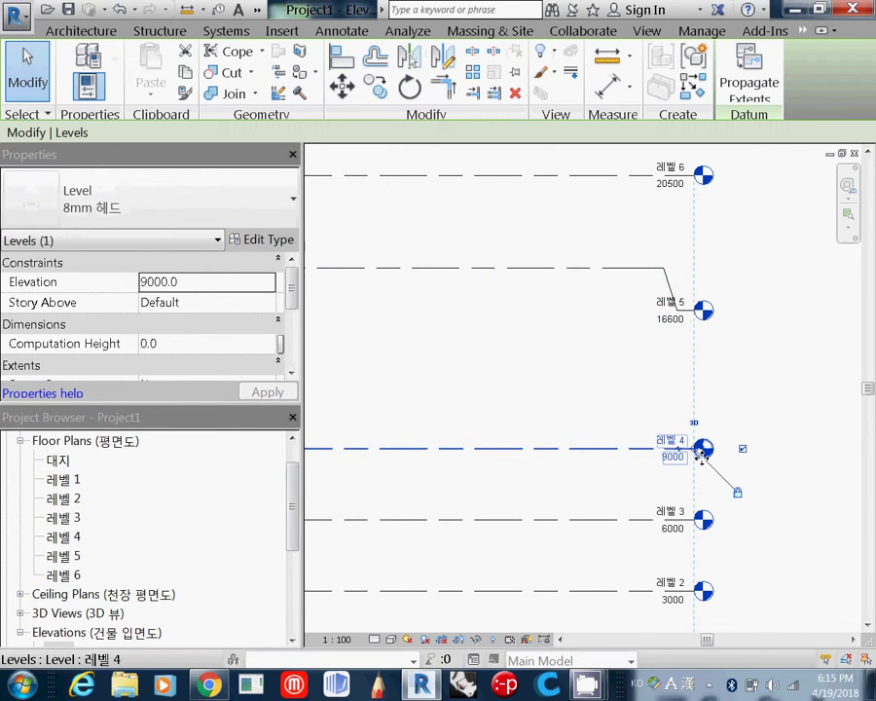
scroll(699, 458, up, 3)
scroll(683, 404, down, 3)
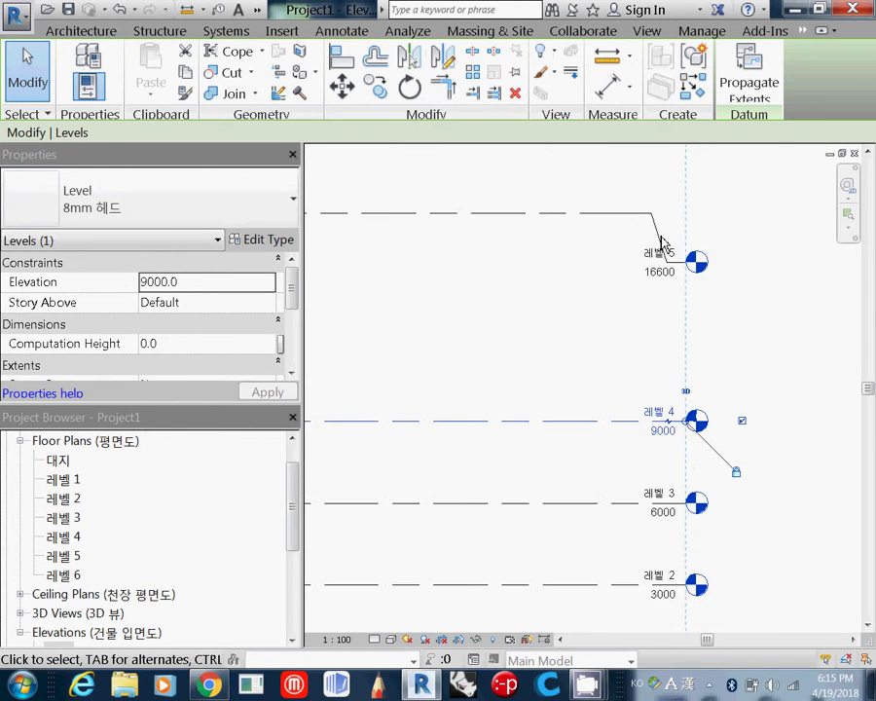
scroll(660, 241, up, 3)
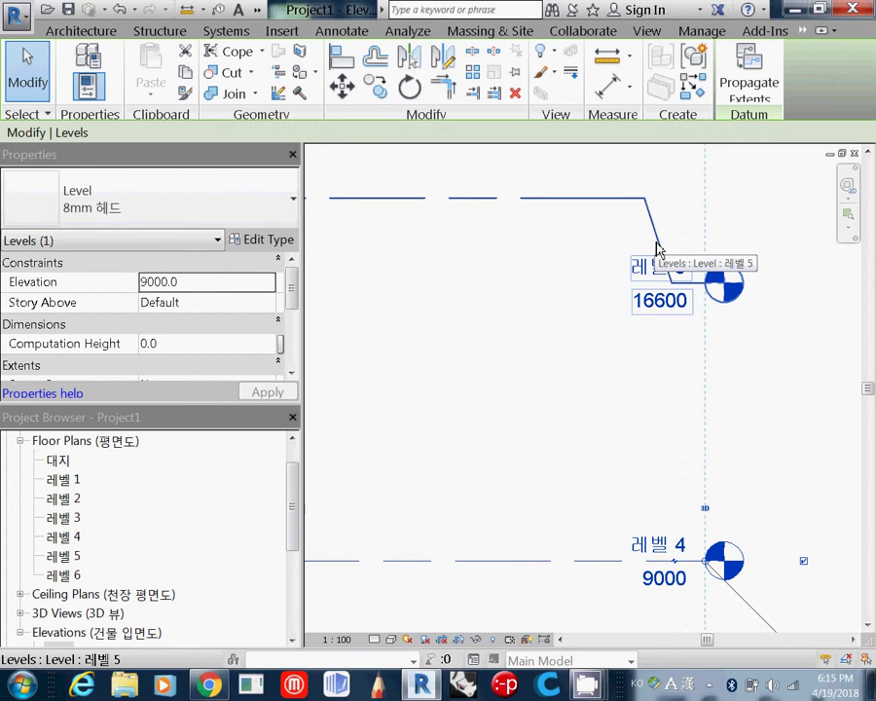
click(649, 209)
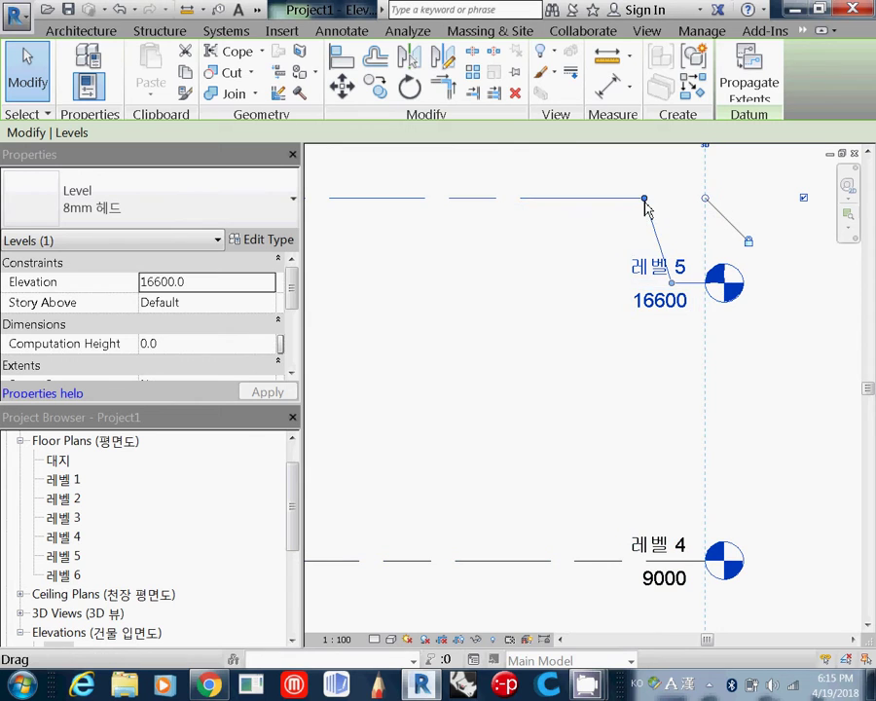
drag(646, 206, 611, 221)
Set the elevation of 레벨 5 to 12000 mm
click(660, 216)
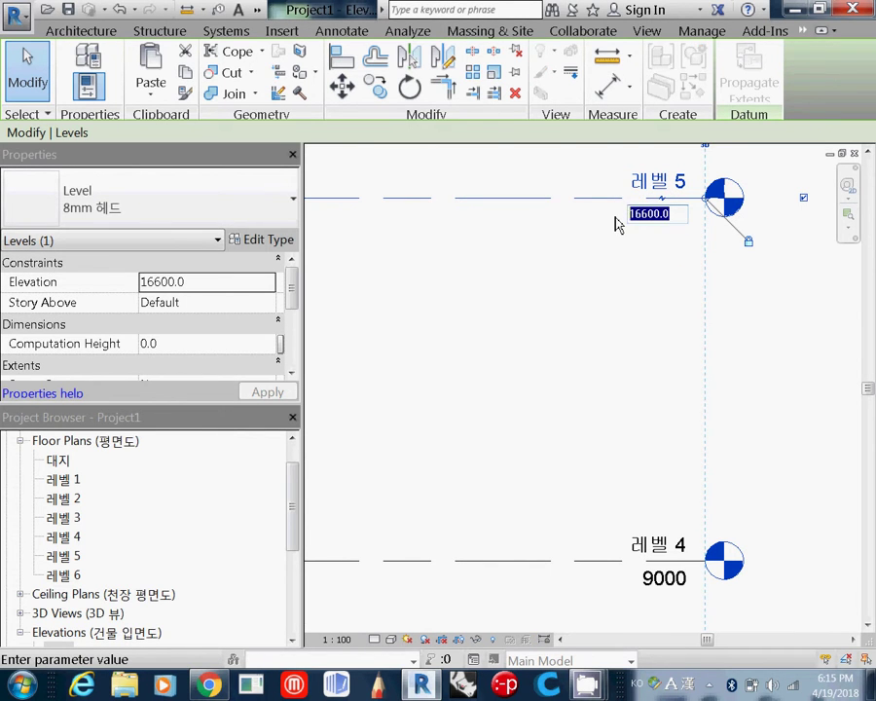
text(120)
key(Return)
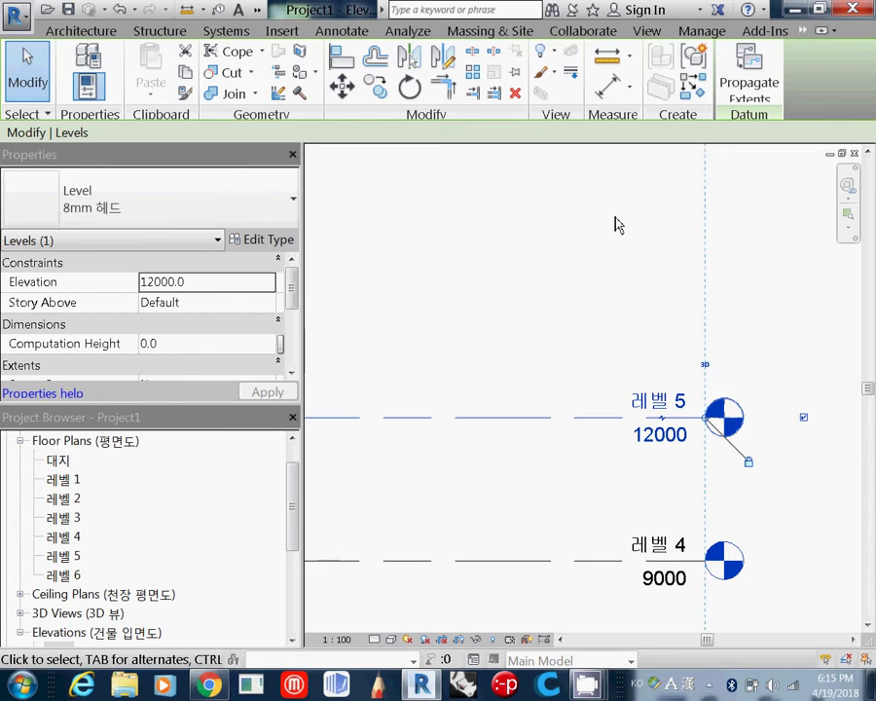
Set the elevation of 레벨 6 to 1500 mm
scroll(706, 181, down, 4)
scroll(686, 194, down, 2)
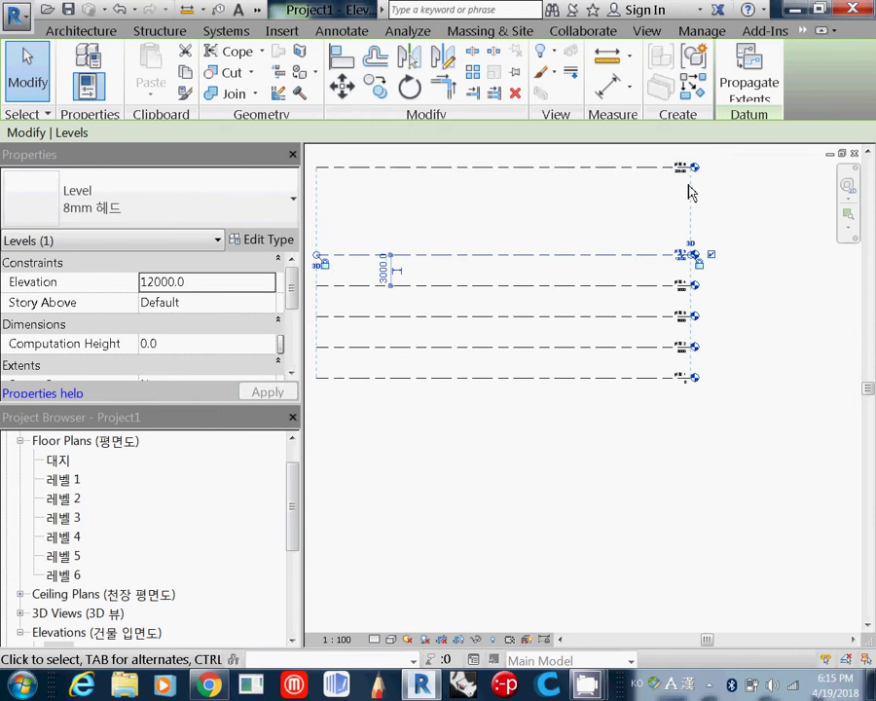
click(686, 176)
scroll(676, 192, up, 5)
middle_drag(680, 201, 615, 405)
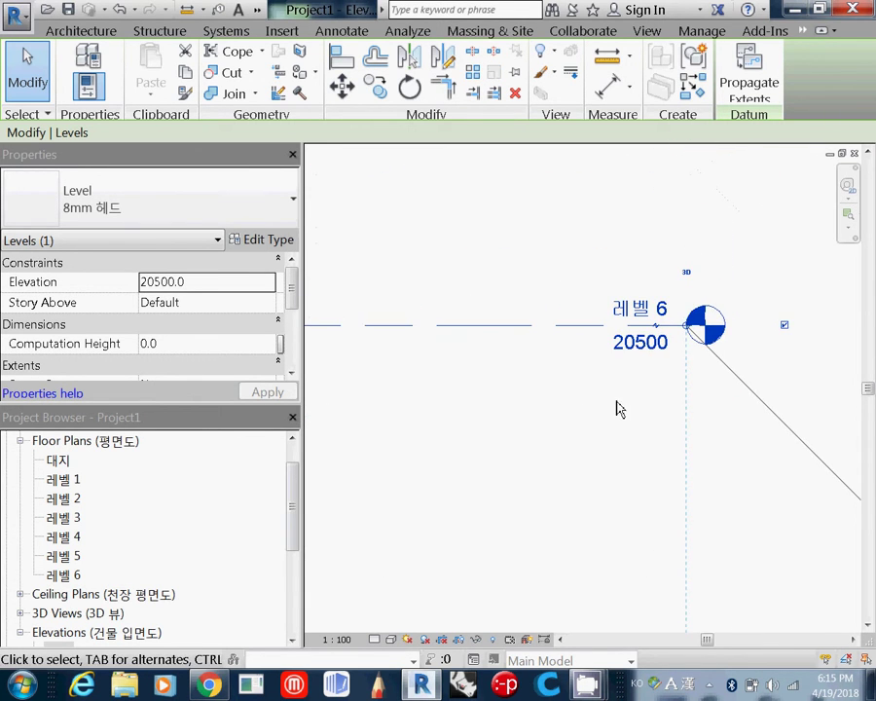
click(635, 352)
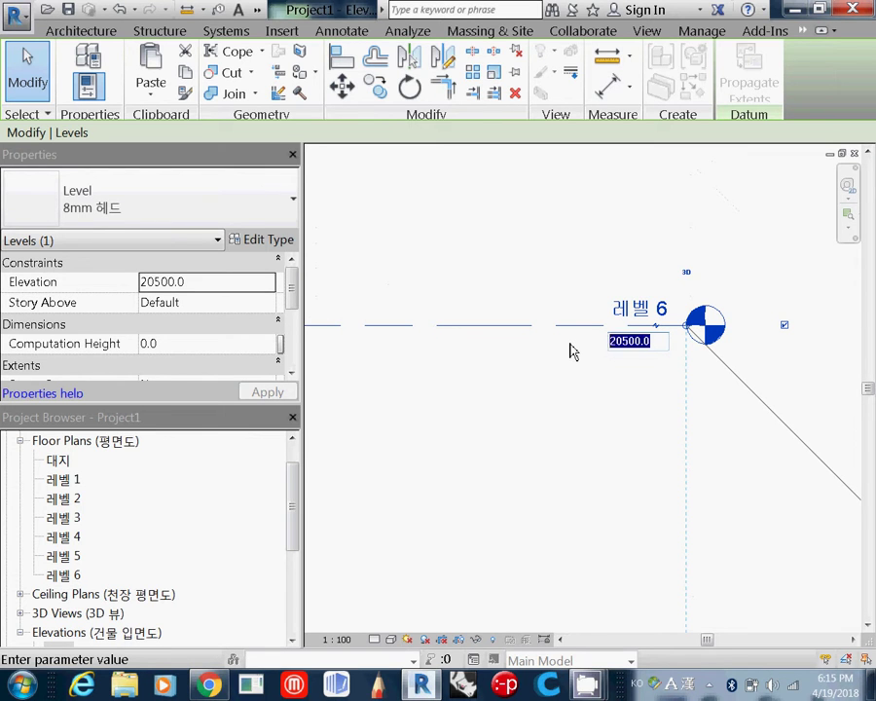
text(1500)
key(Return)
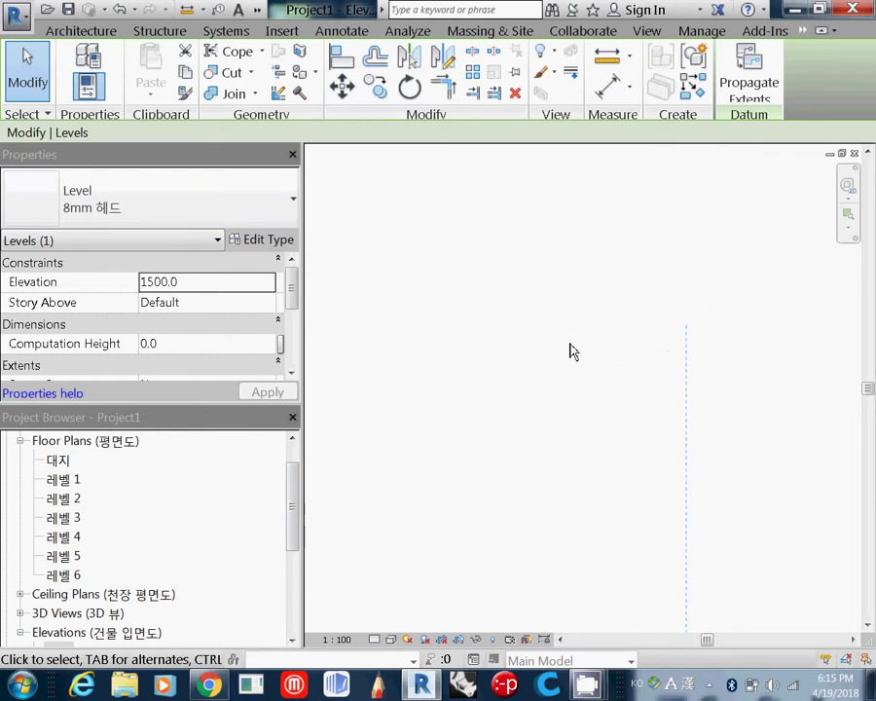
Set the elevation of 레벨 6 to 15000 mm
scroll(661, 444, down, 3)
middle_drag(629, 571, 597, 460)
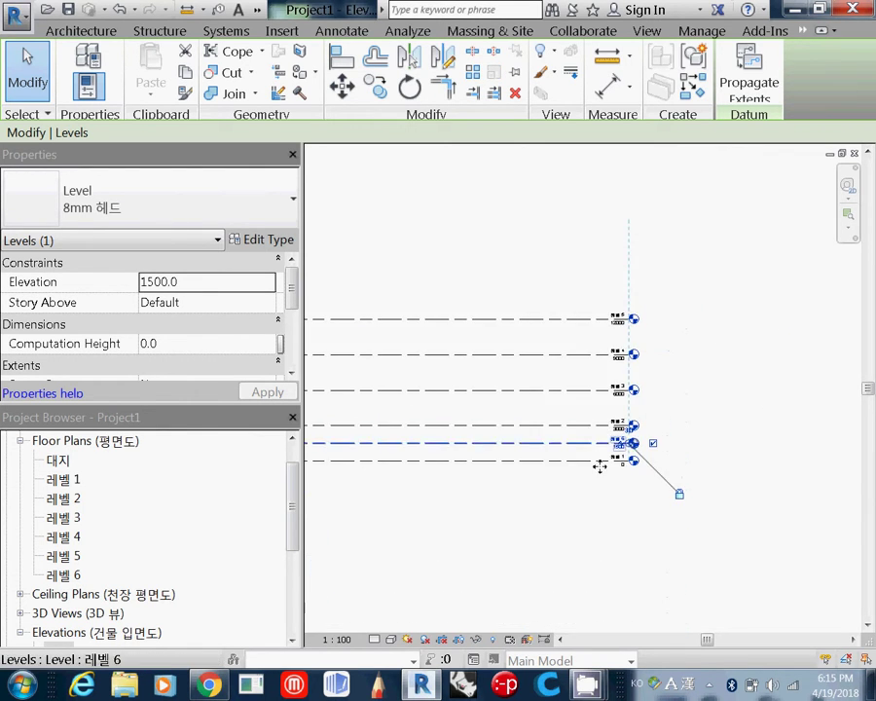
scroll(598, 459, up, 3)
scroll(645, 448, up, 3)
click(676, 411)
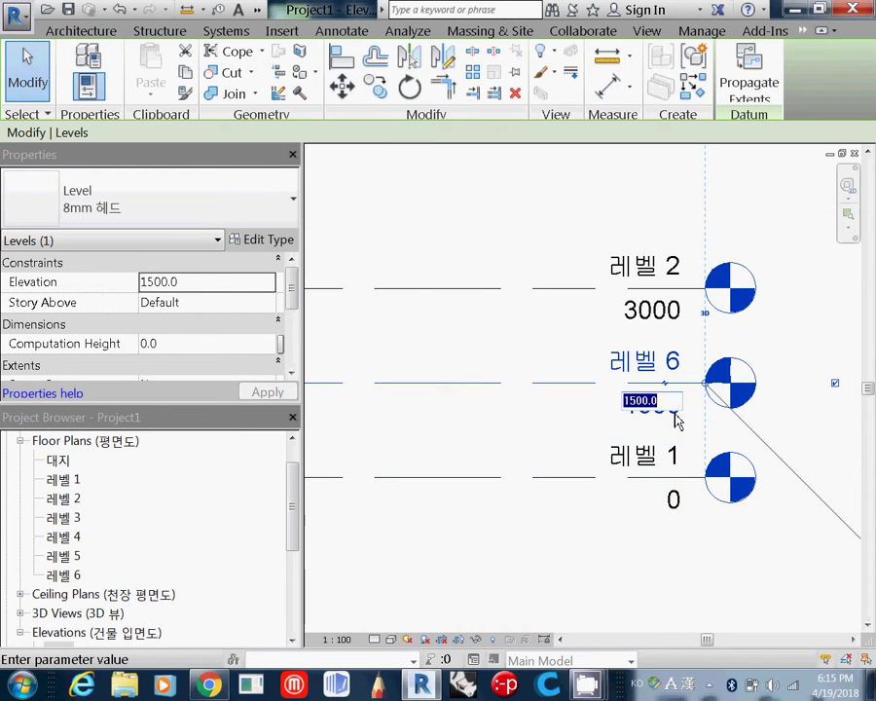
text(1)
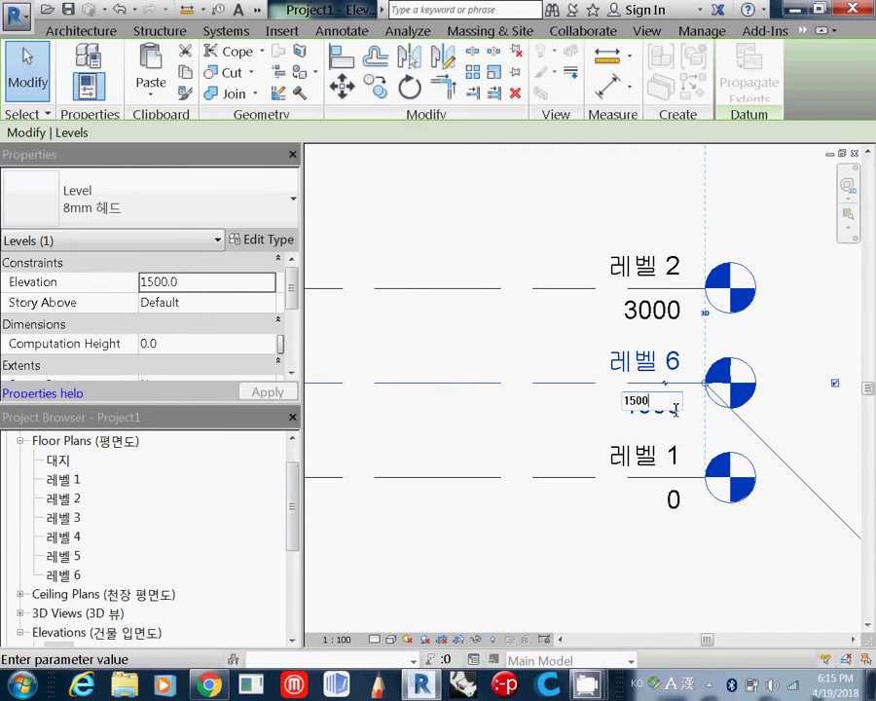
key(Return)
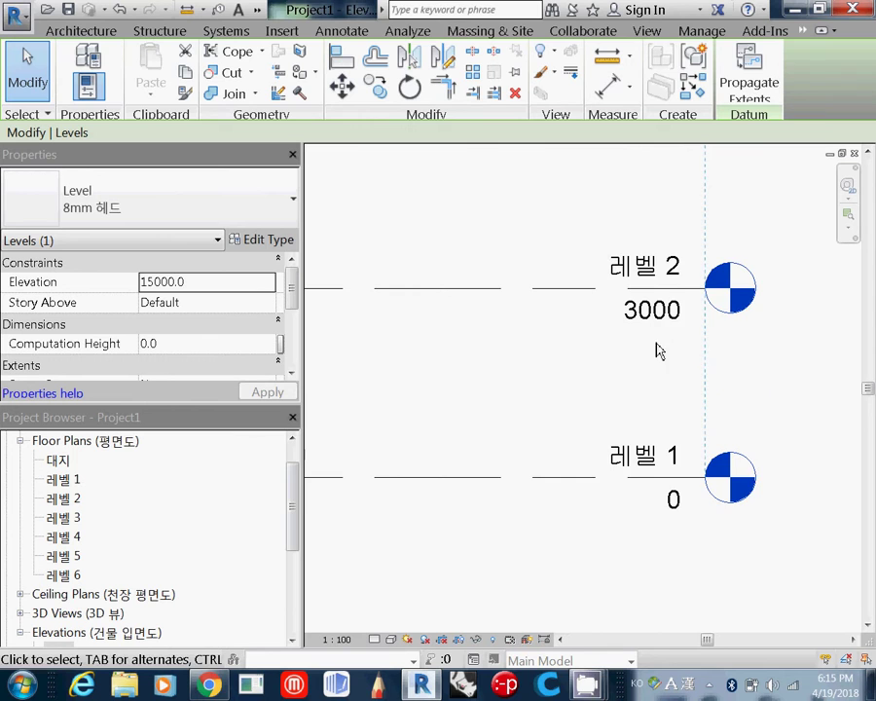
Rename 레벨 1 to Ground FL and rename its corresponding views as well
scroll(596, 429, down, 4)
scroll(622, 331, down, 1)
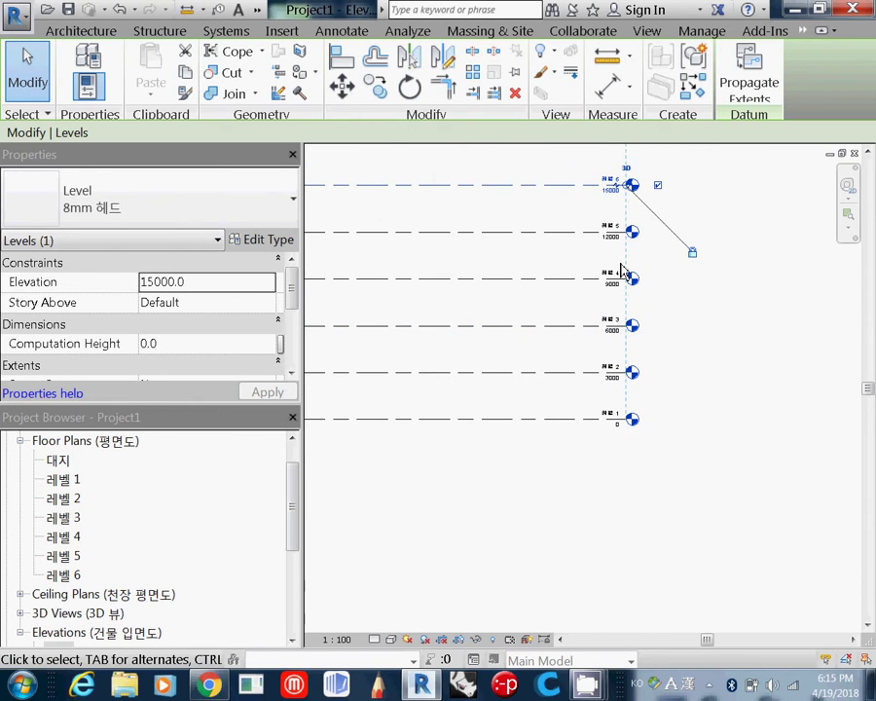
middle_drag(592, 248, 590, 304)
scroll(607, 457, up, 5)
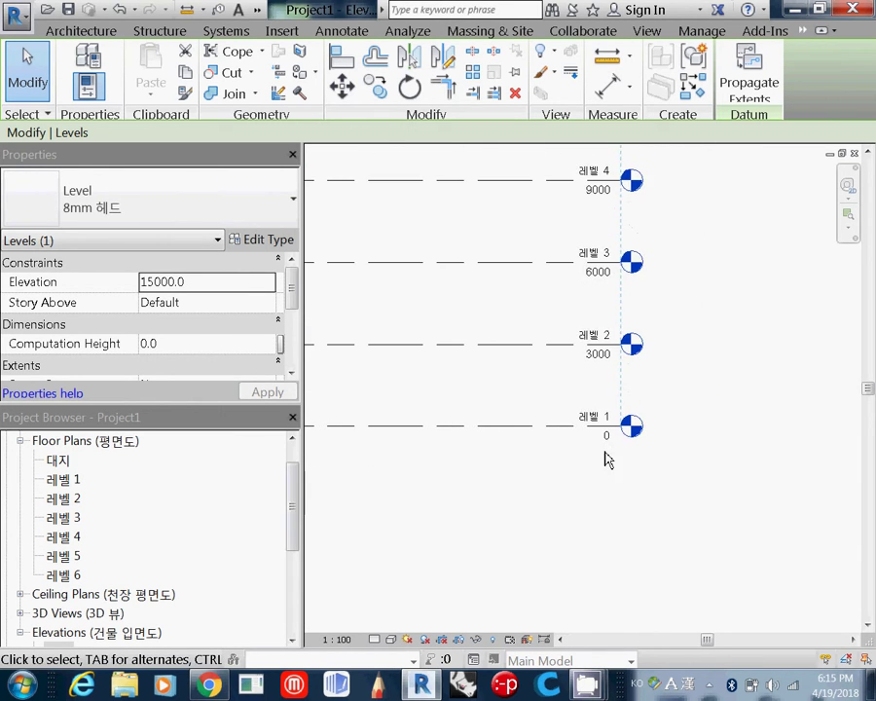
click(599, 429)
click(617, 432)
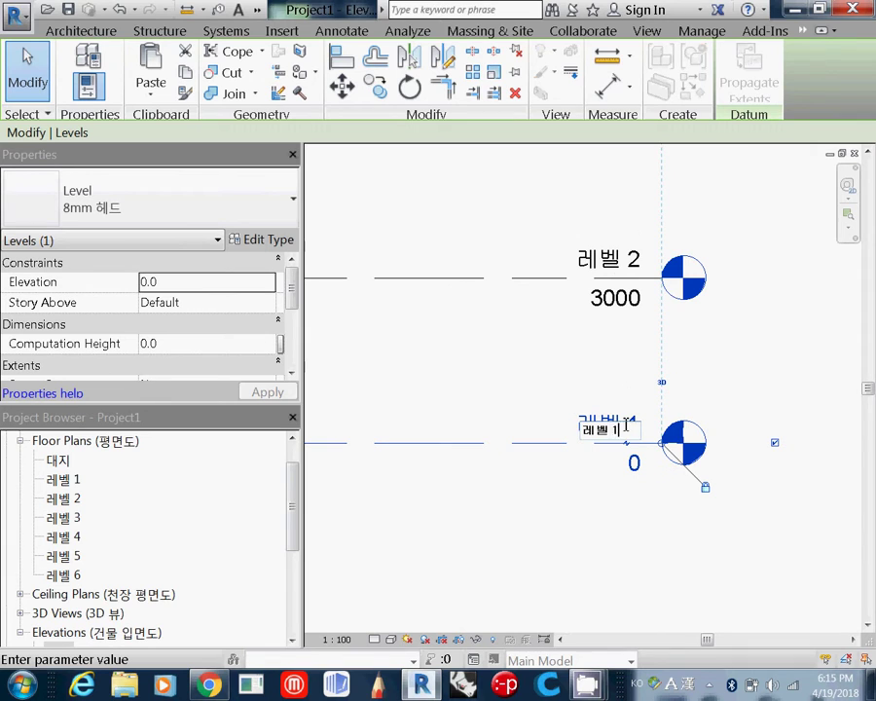
drag(627, 429, 535, 414)
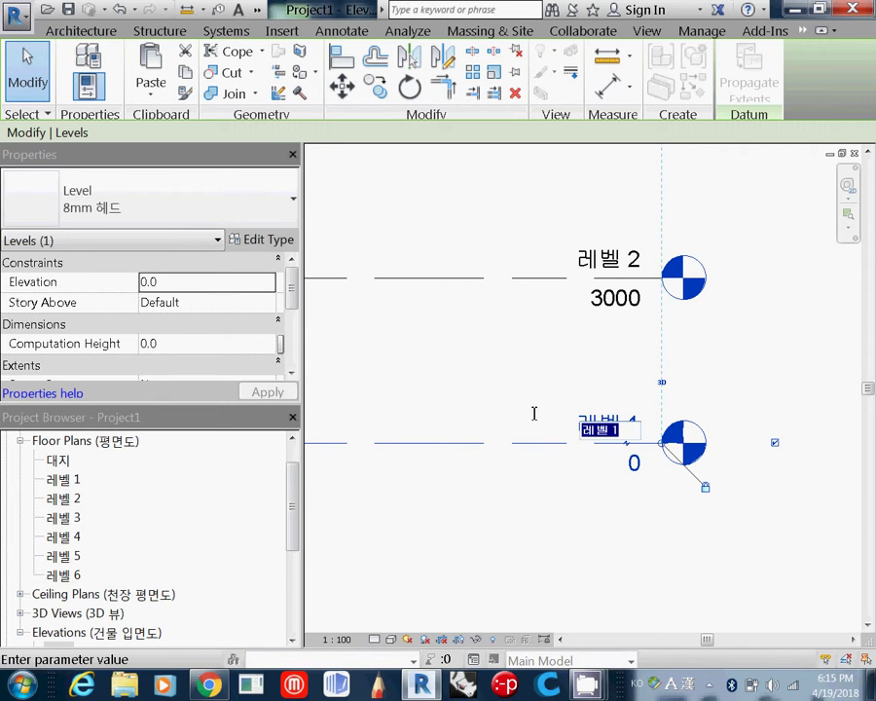
text(Ground FL)
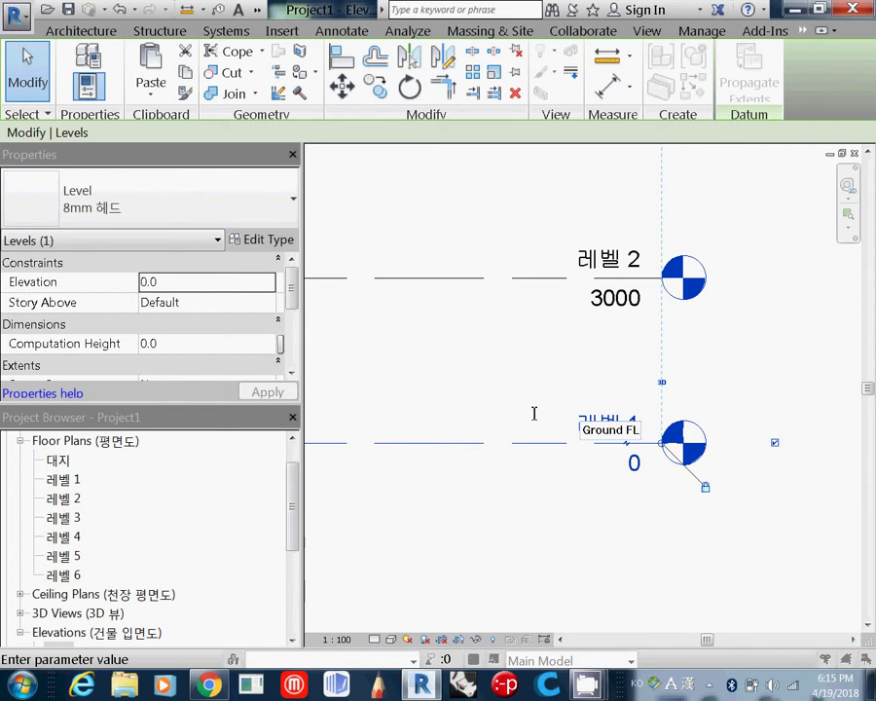
key(Return)
click(489, 343)
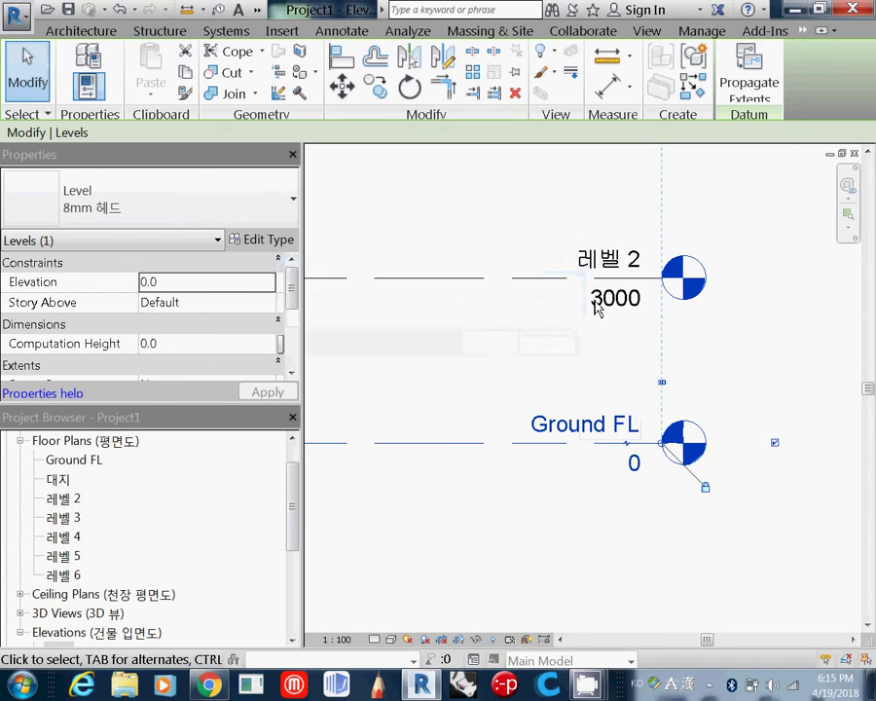
Rename 레벨 2 to 1 FL together with its corresponding views
double_click(627, 263)
text(1)
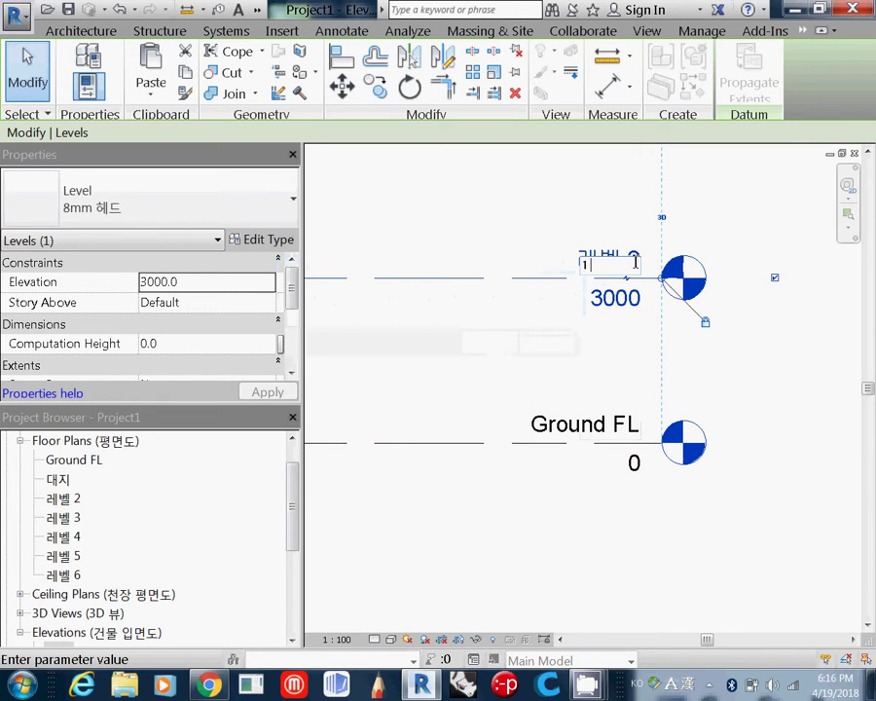
text( FL)
key(Return)
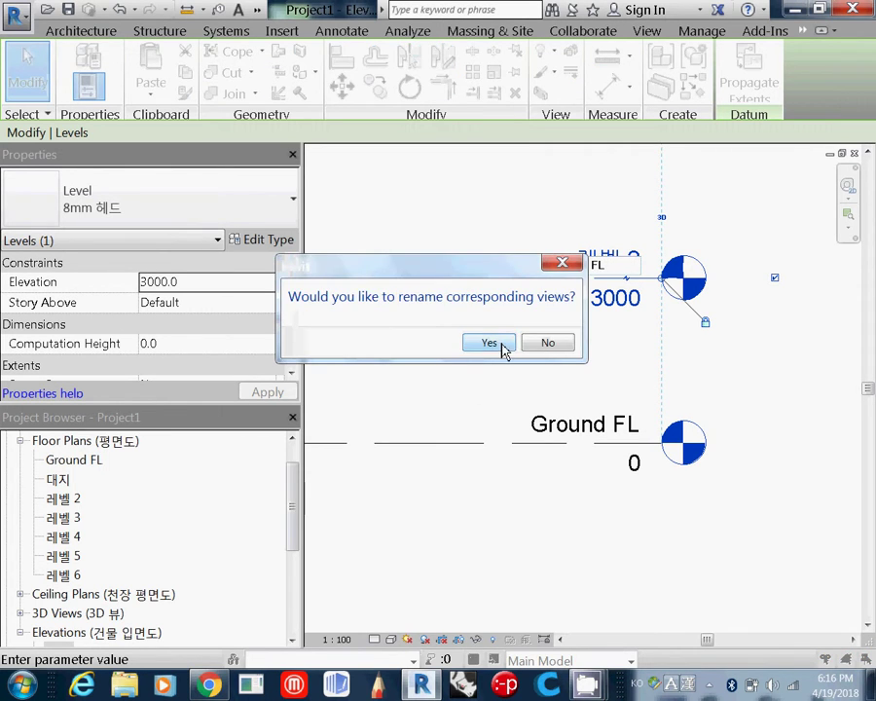
click(500, 347)
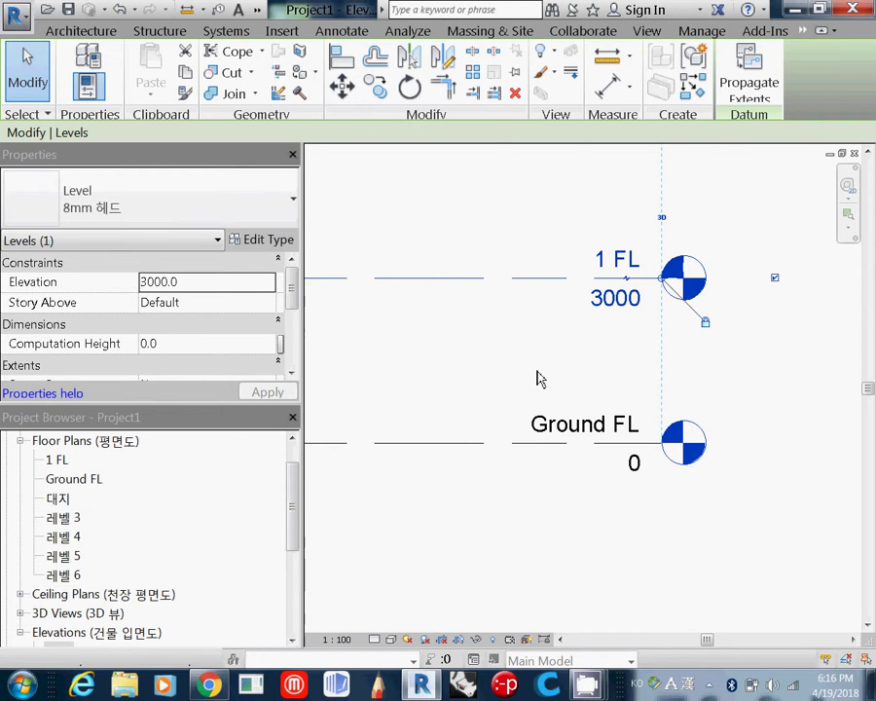
Rename 레벨 3 to 2 FL together with its corresponding views
middle_drag(540, 378, 572, 640)
double_click(623, 359)
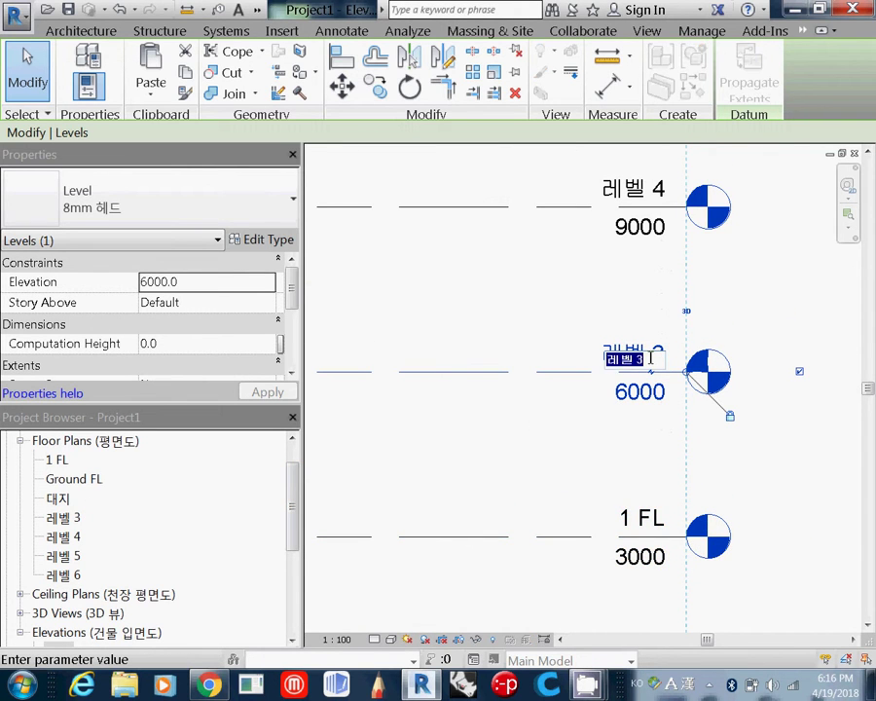
text(2 FL)
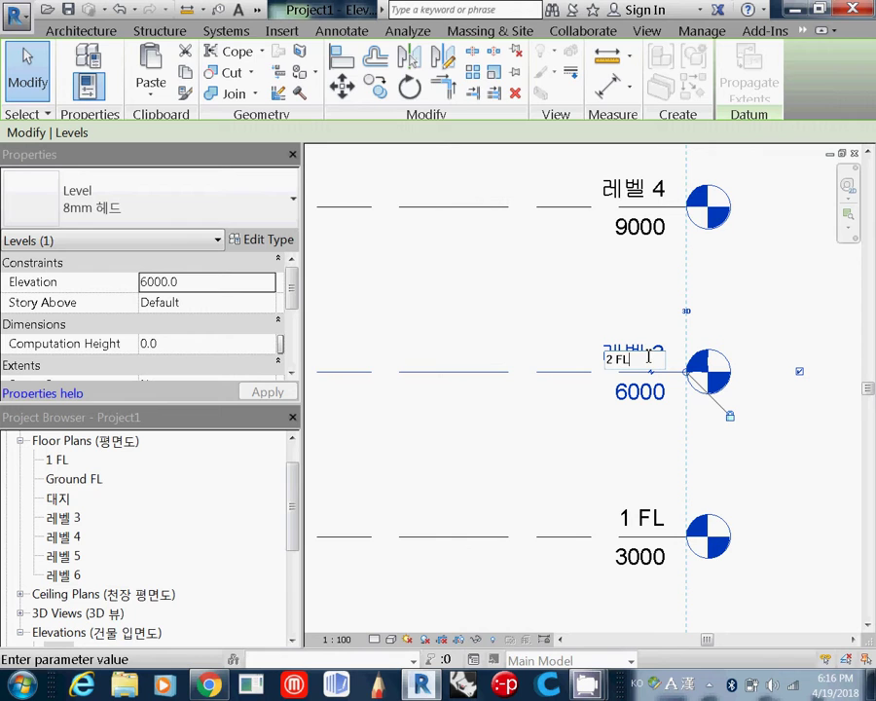
key(Return)
click(489, 343)
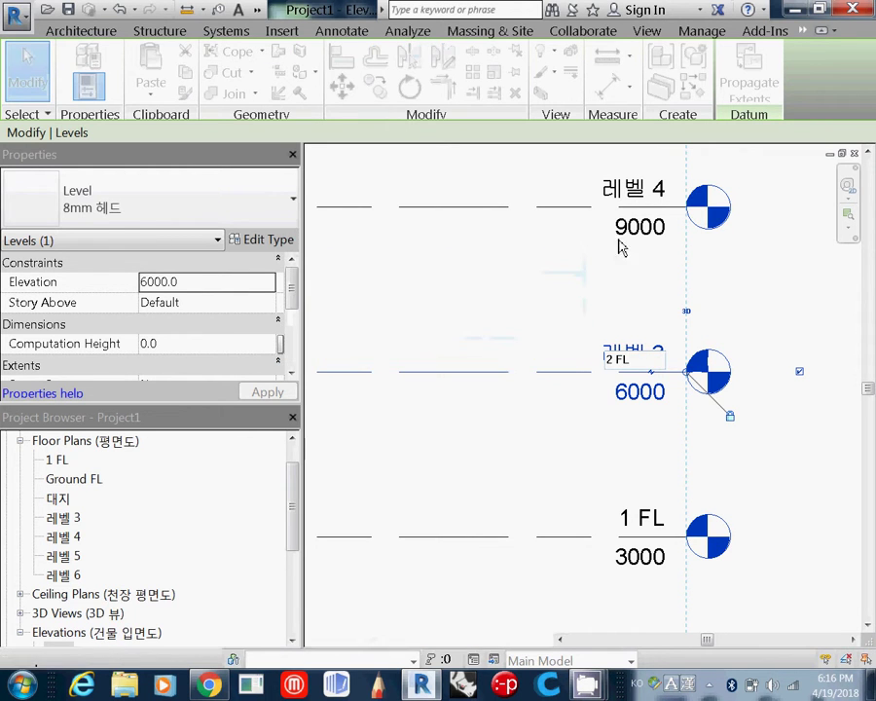
Rename 레벨 4 to 3 FL together with its corresponding views
click(644, 192)
click(647, 193)
text(3 FL)
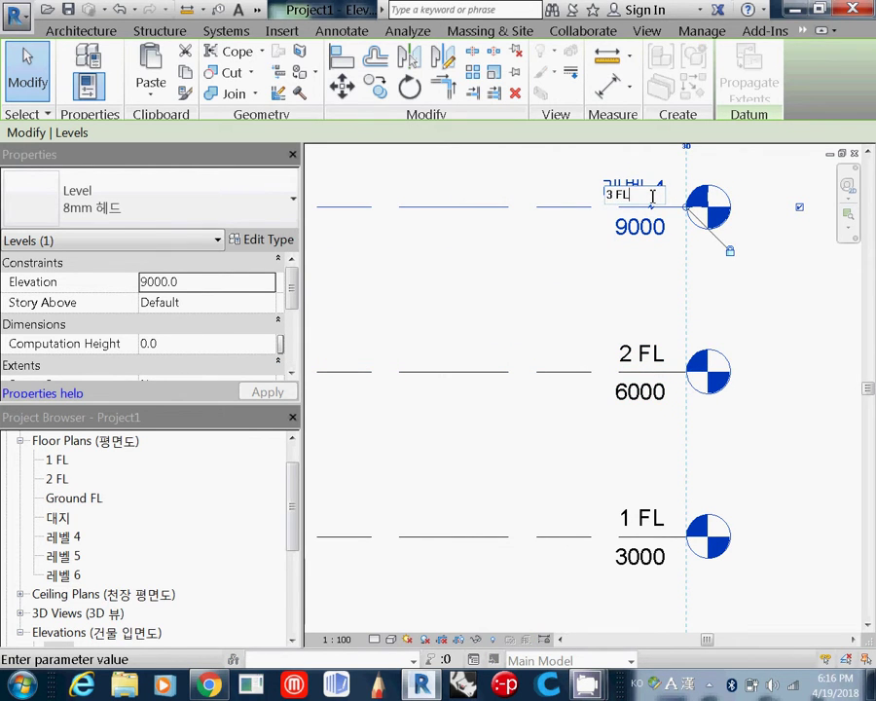
key(Return)
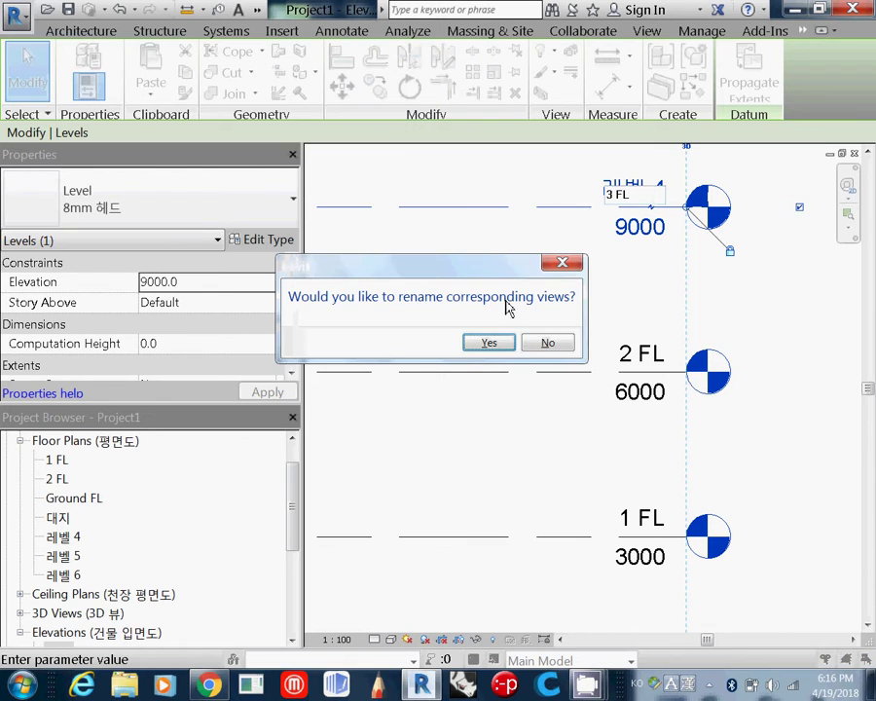
click(489, 344)
Rename 레벨 5 to 4 FL together with its corresponding views
scroll(520, 323, up, 3)
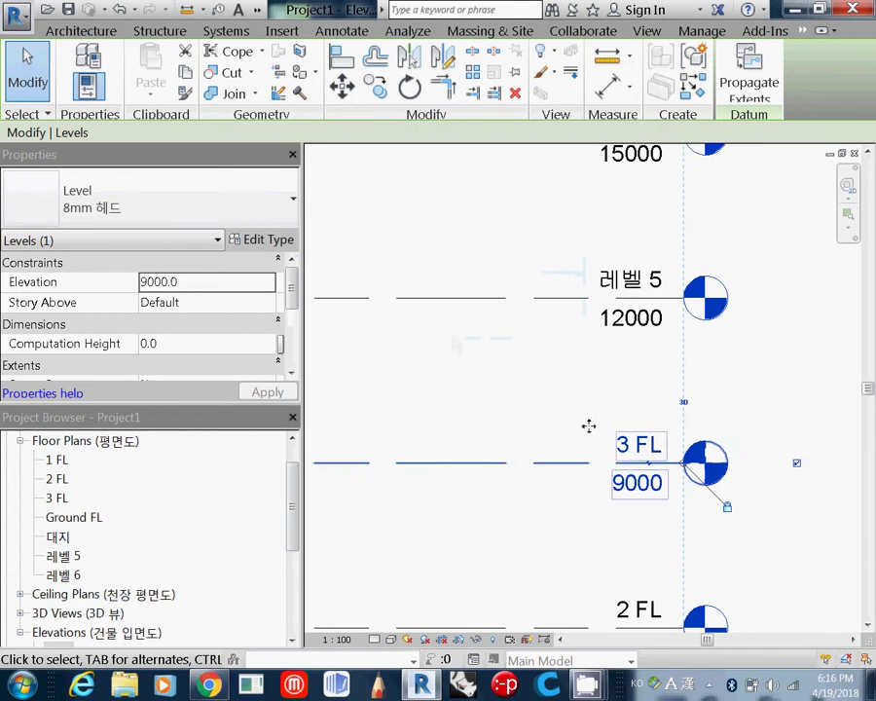
double_click(627, 290)
text(4 F)
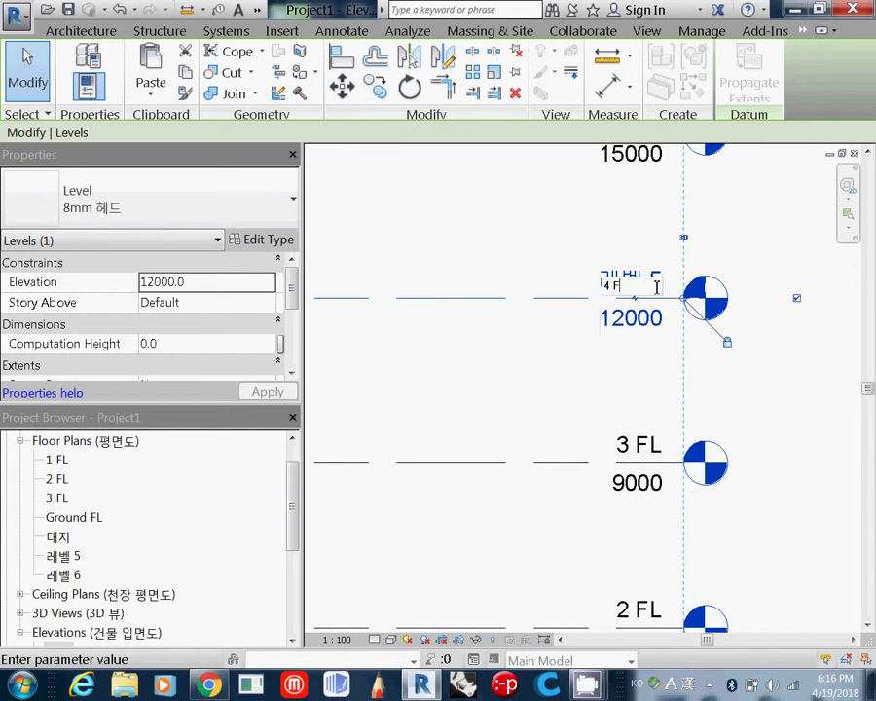
text(L)
key(Return)
click(501, 339)
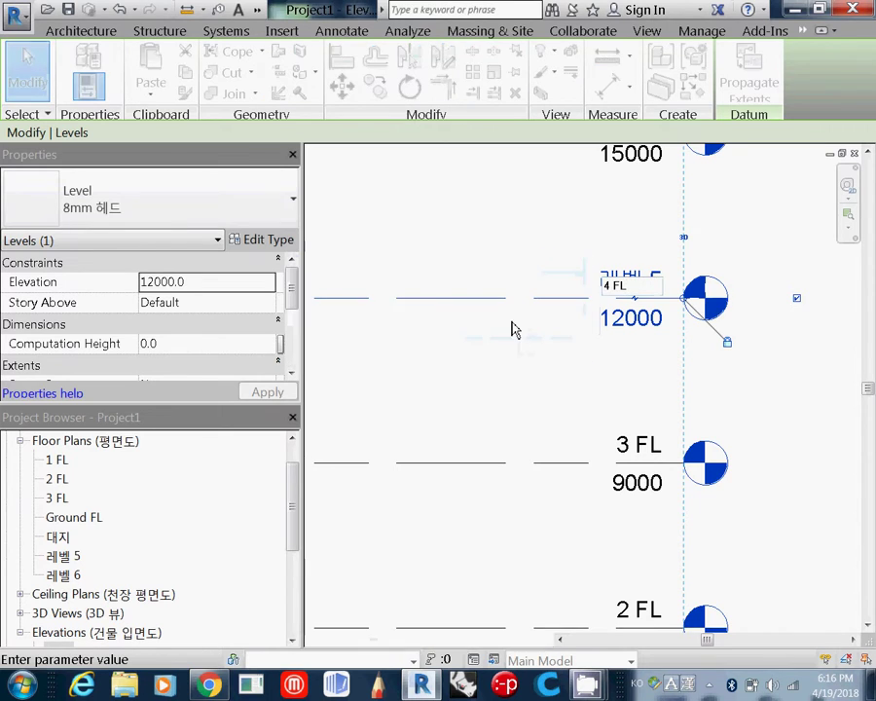
Rename the top level, 레벨 6, to Roof together with its corresponding views, and deselect it
middle_drag(512, 358, 526, 594)
double_click(599, 352)
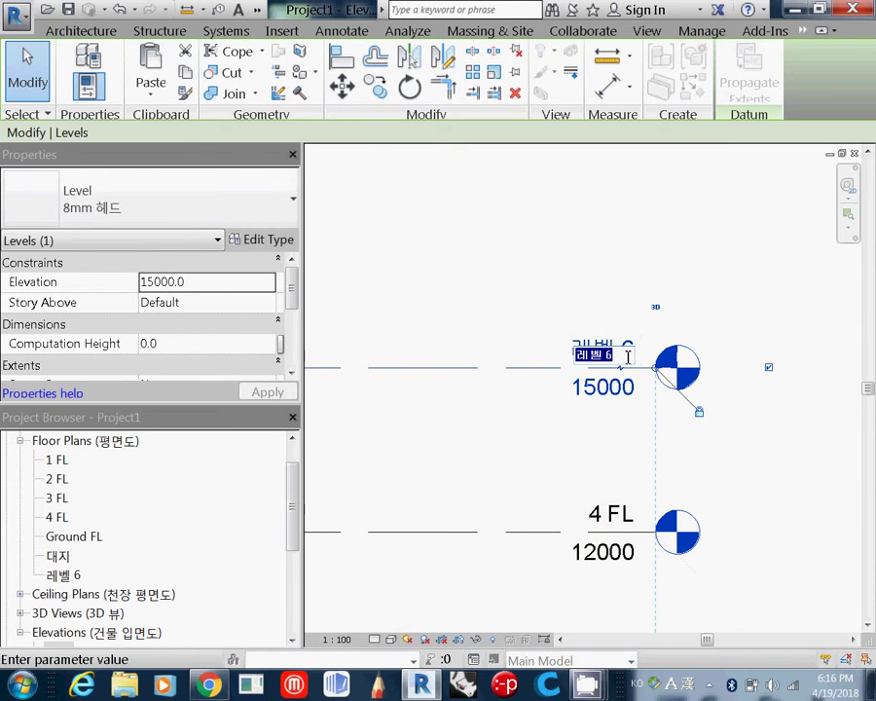
text(Roof)
key(Return)
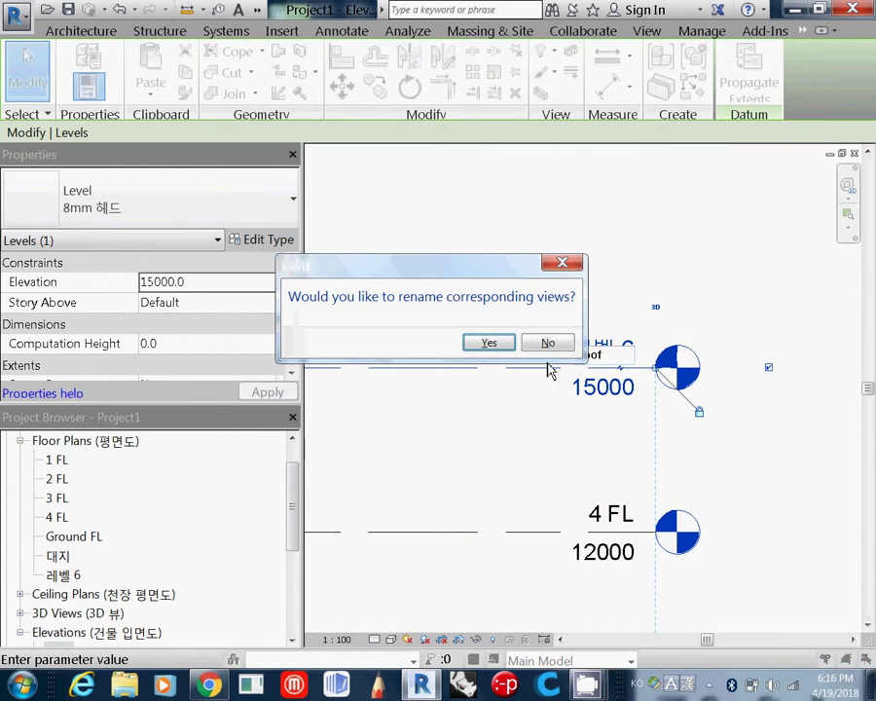
click(489, 343)
click(464, 466)
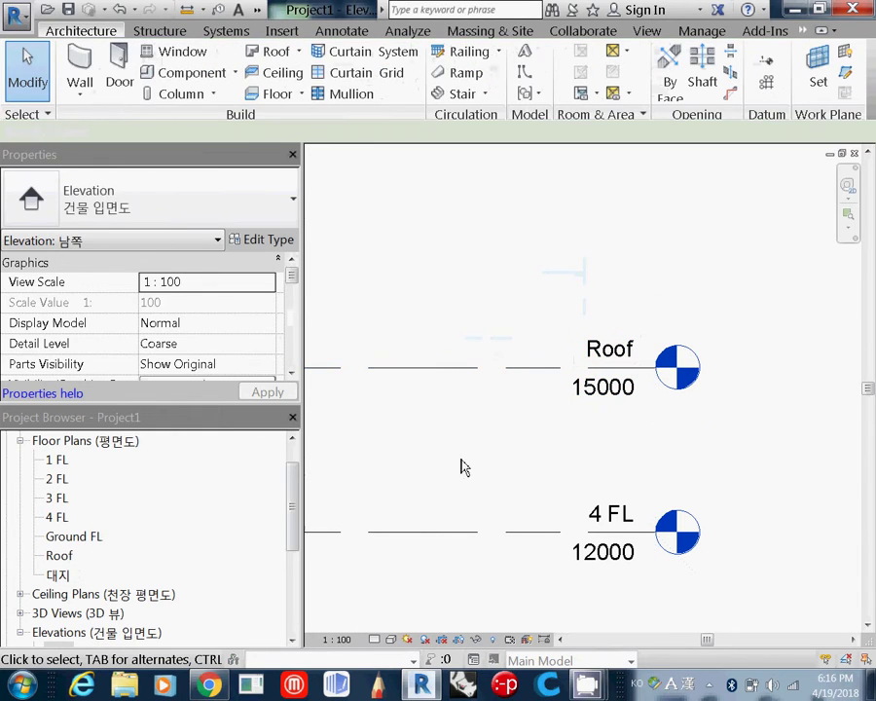
click(61, 576)
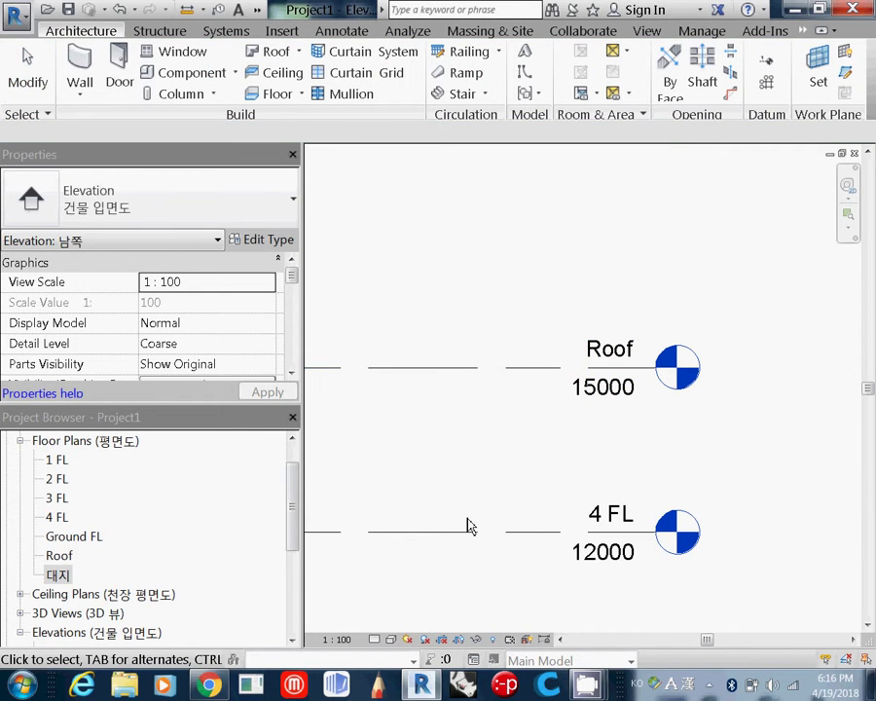
scroll(469, 523, down, 3)
middle_drag(473, 478, 642, 272)
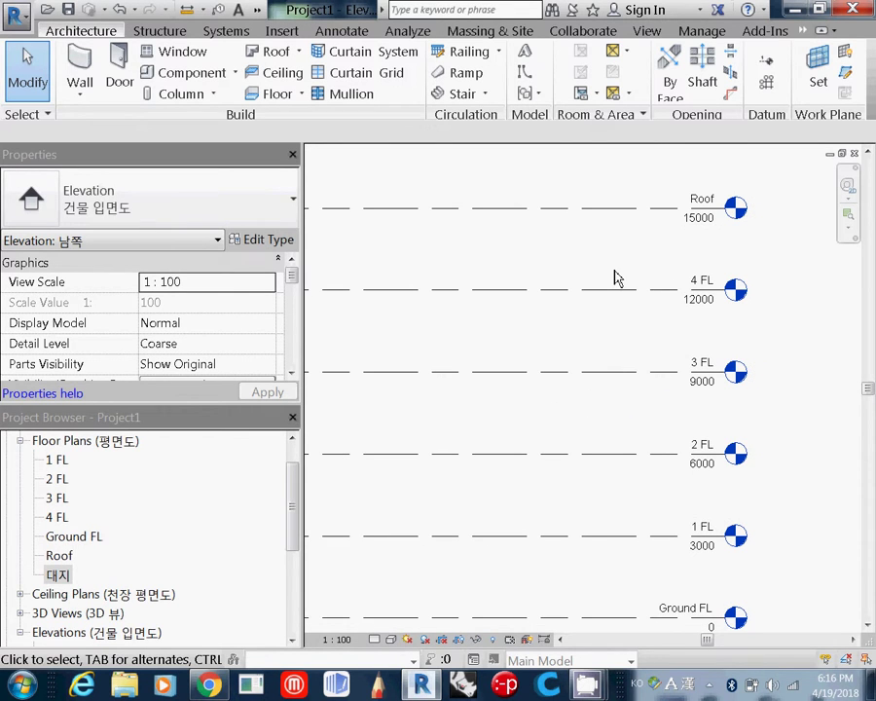